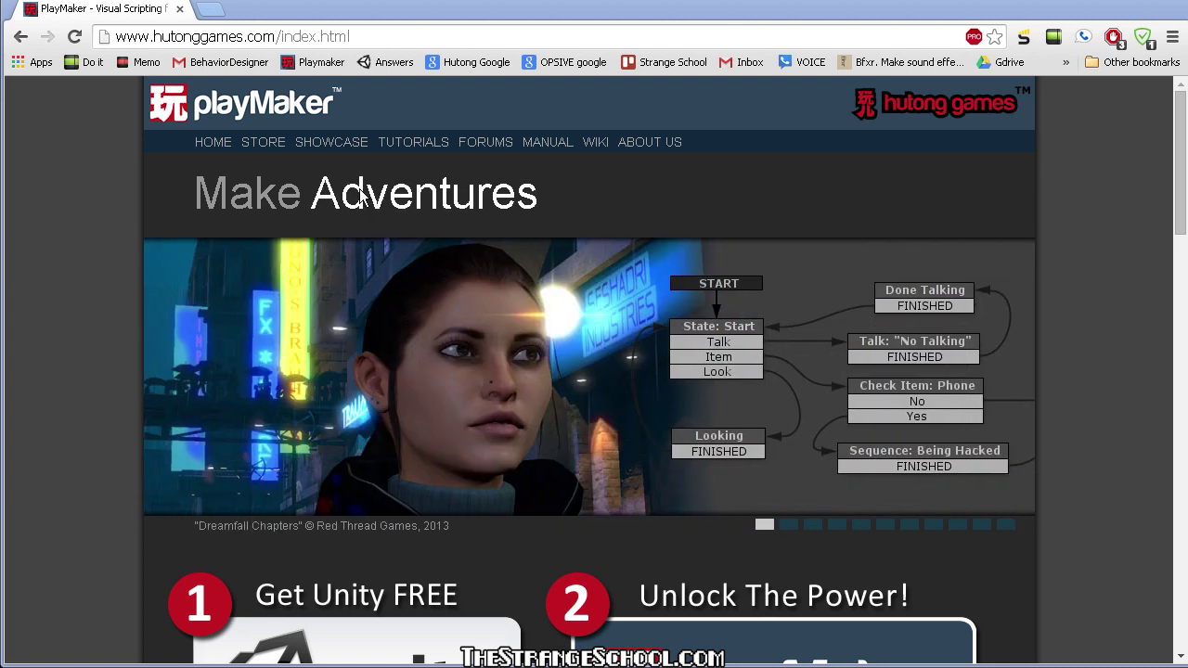
Open the PlayMaker SHOWCASE page and scroll through its trailers and gameplay videos.
left_click(326, 145)
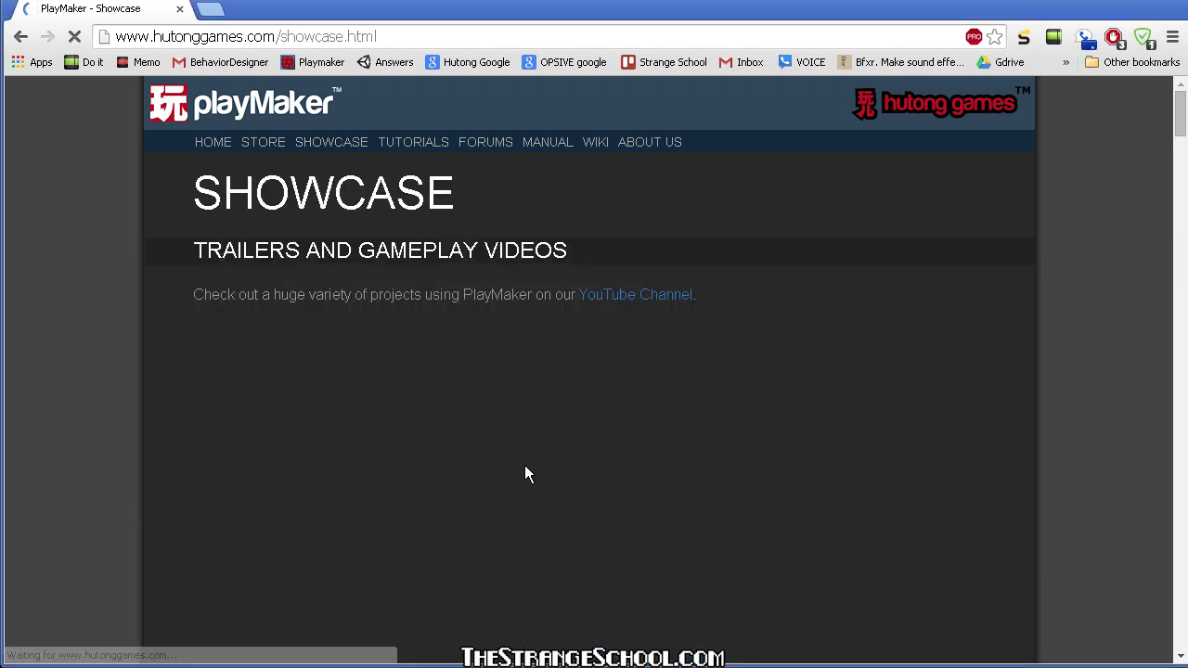
scroll(511, 400, "down", 6)
scroll(511, 400, "up", 6)
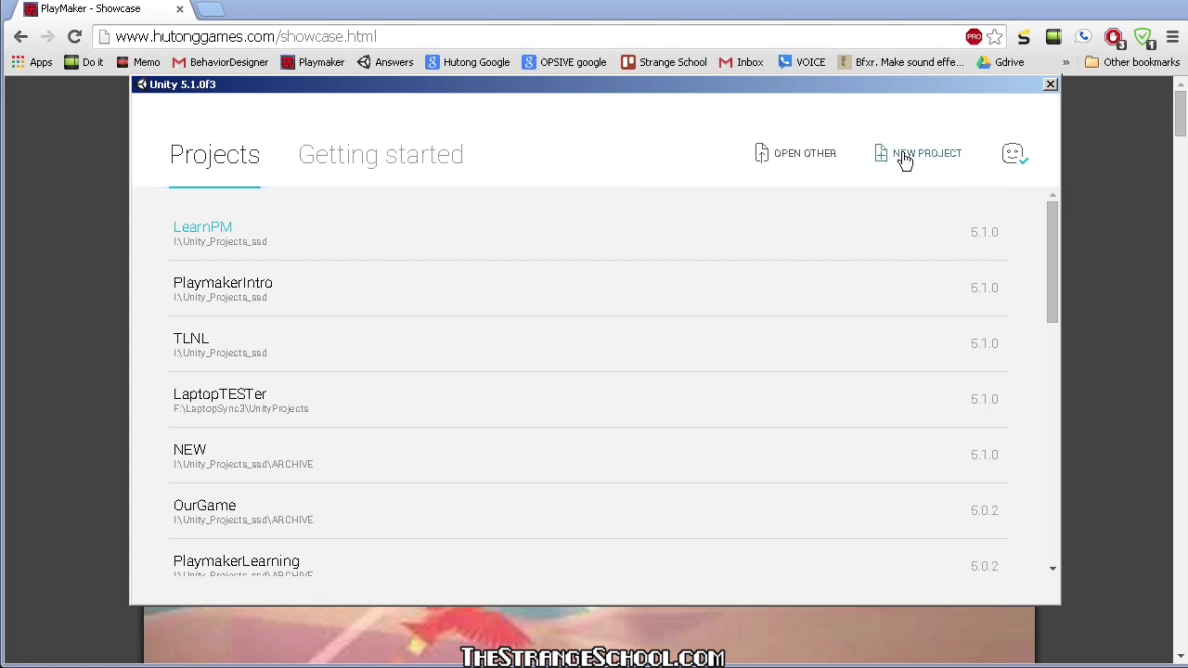
Start a new Unity project and name it Playmaker01.
left_click(912, 154)
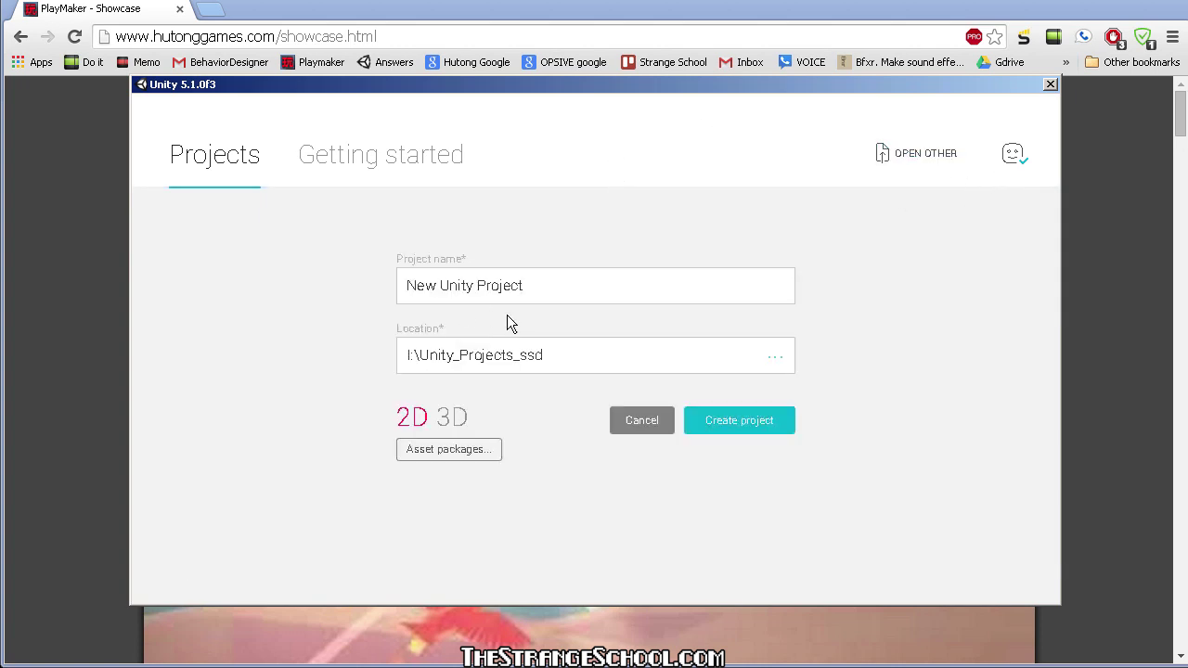
left_click(452, 287)
type("Playmake")
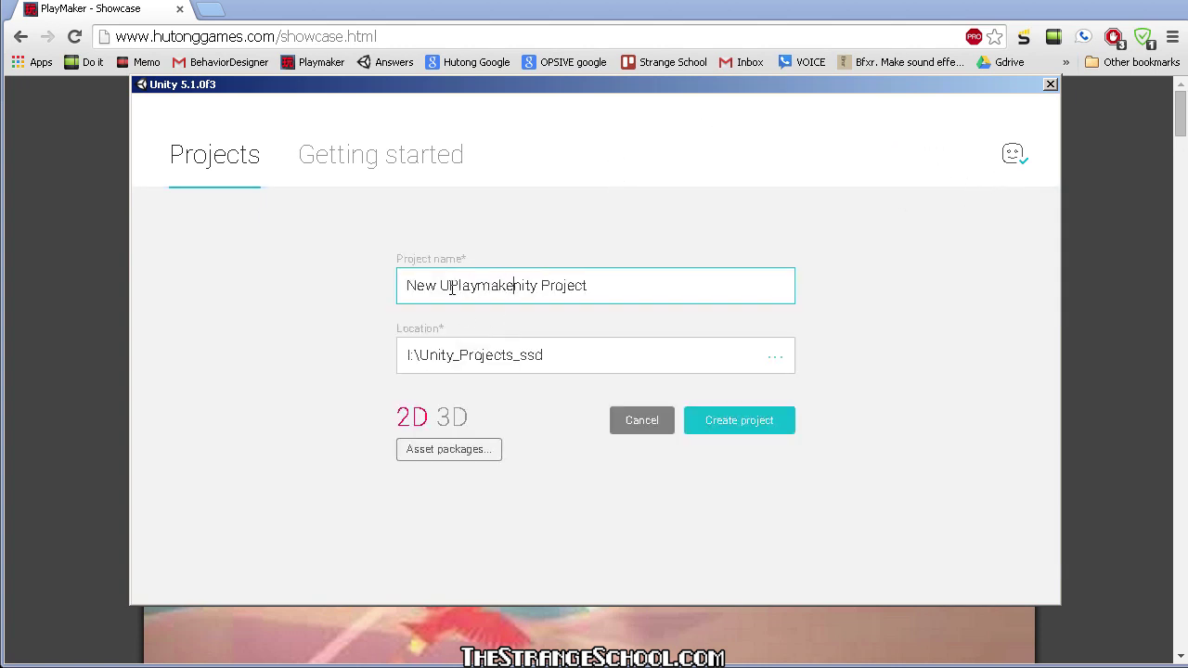
key("ctrl+a")
type("Playmaker01")
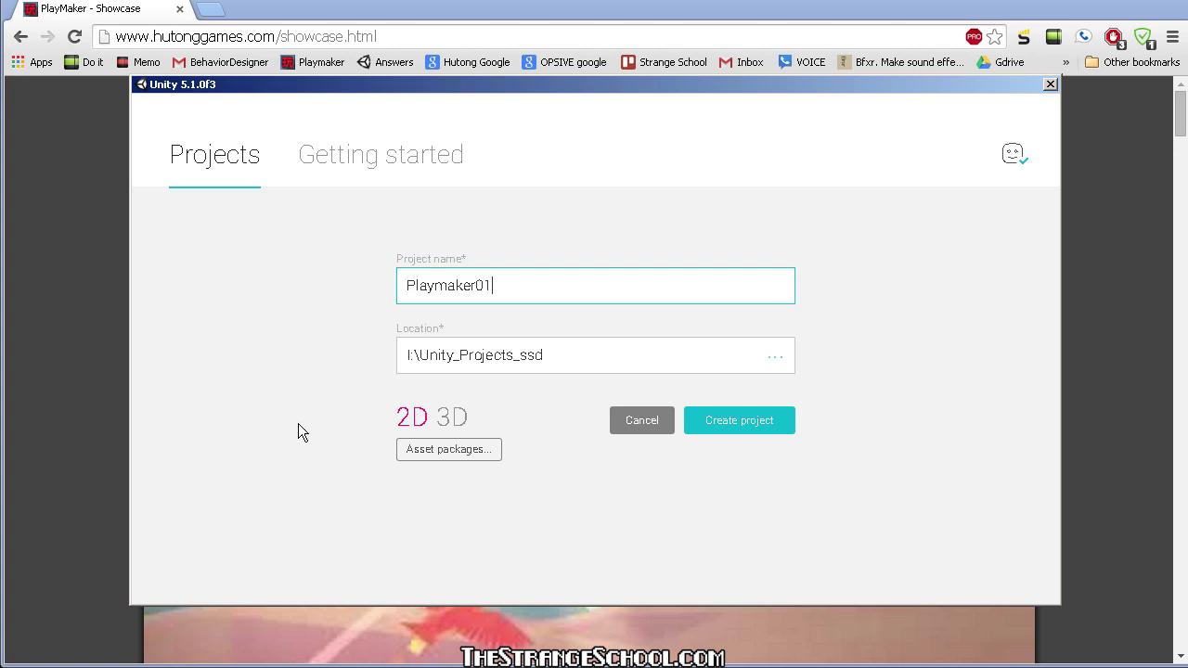
Check and then uncheck the Playmaker asset package, and create the Playmaker01 project.
left_click(465, 454)
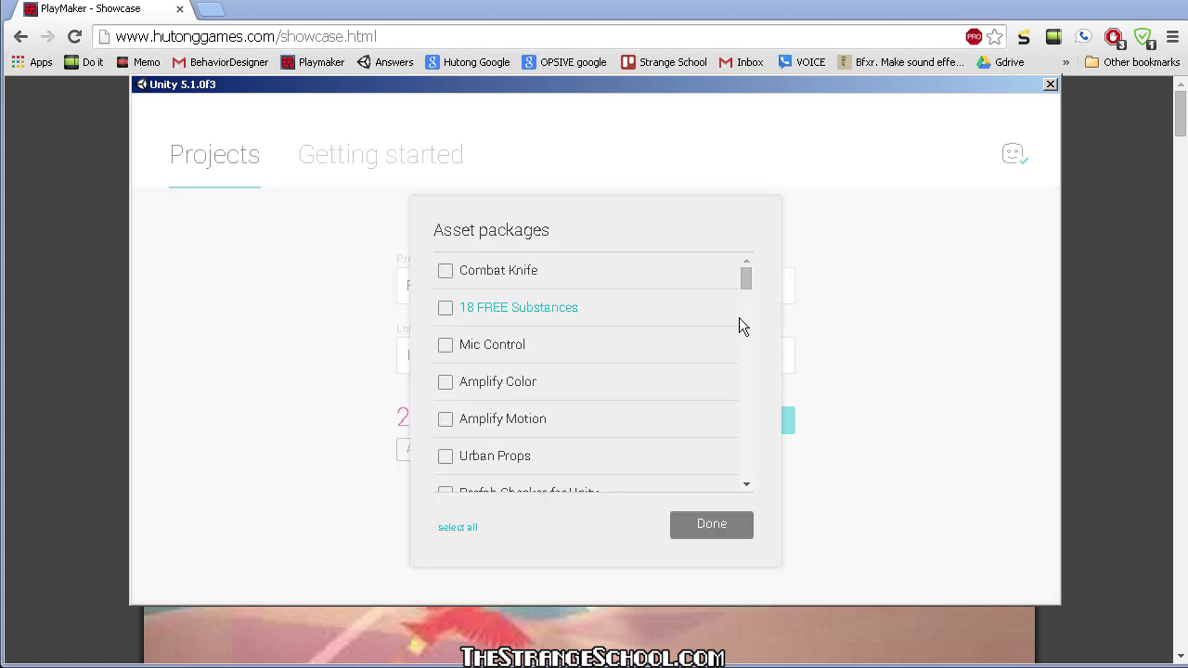
scroll(754, 295, "down", 1)
left_click_drag(752, 292, 752, 334)
left_click(448, 399)
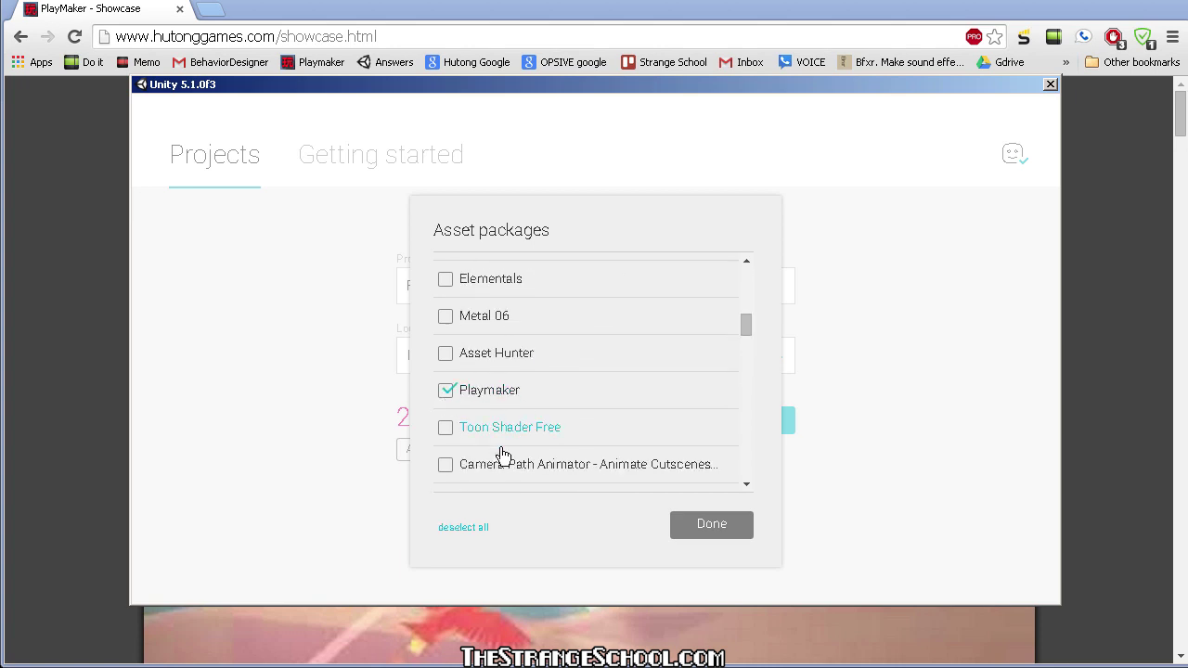
left_click(445, 399)
left_click(727, 531)
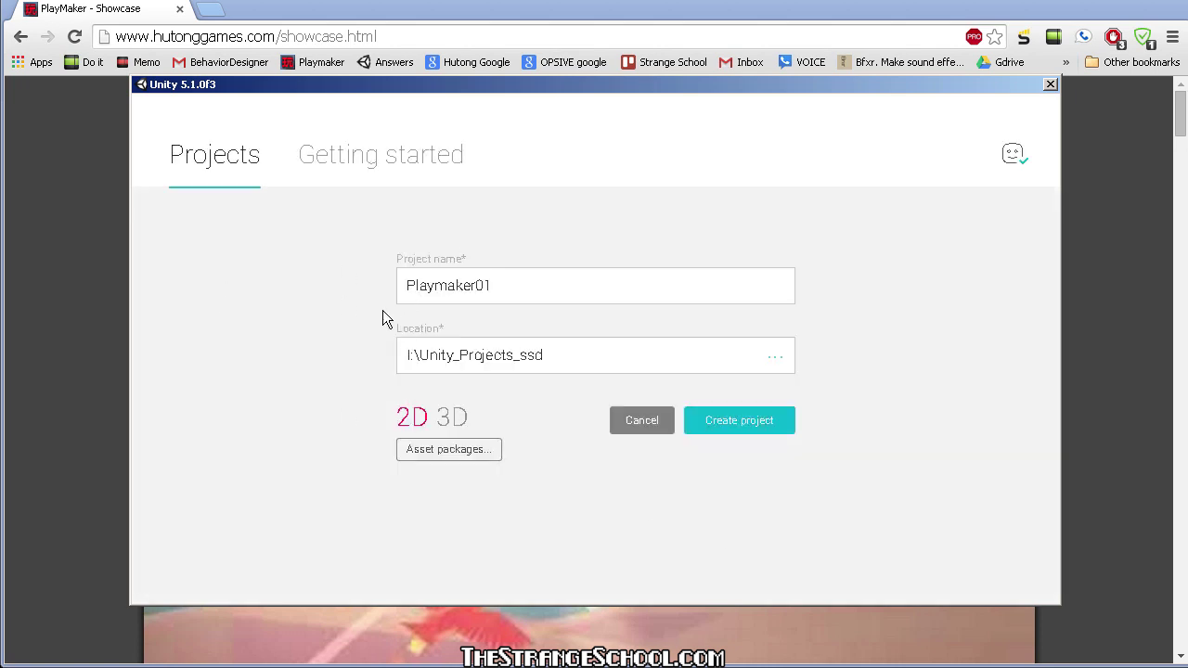
left_click(520, 286)
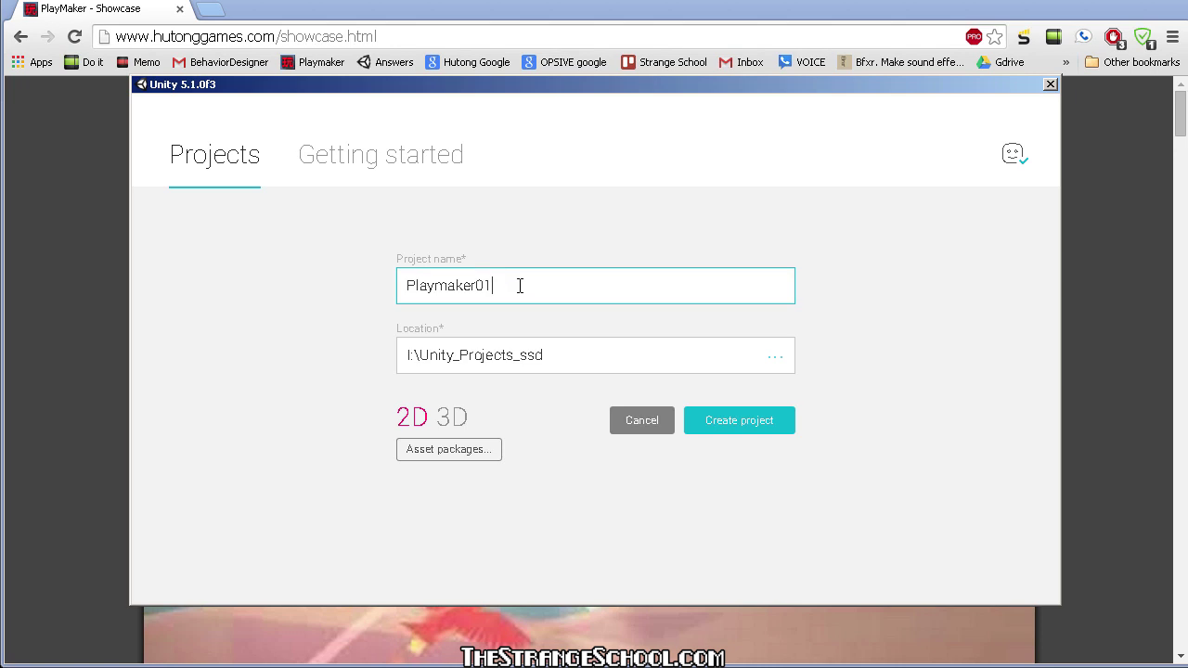
left_click(750, 430)
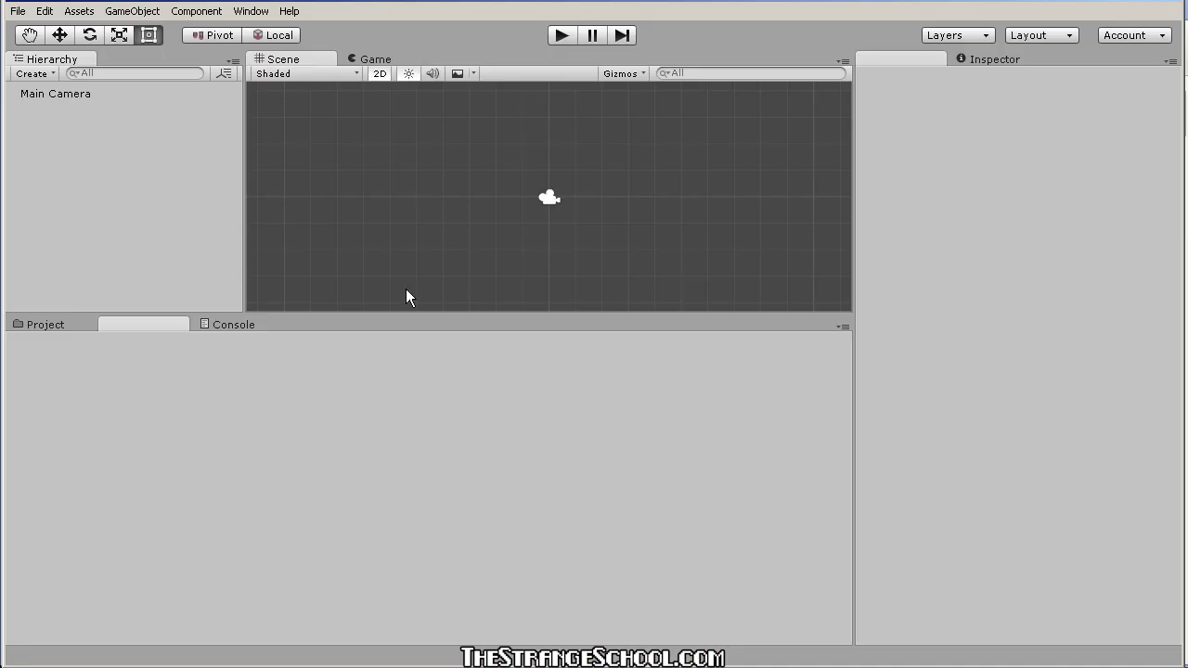
Make the Scene view taller and open the Asset Store in a floating window.
left_click_drag(380, 314, 379, 438)
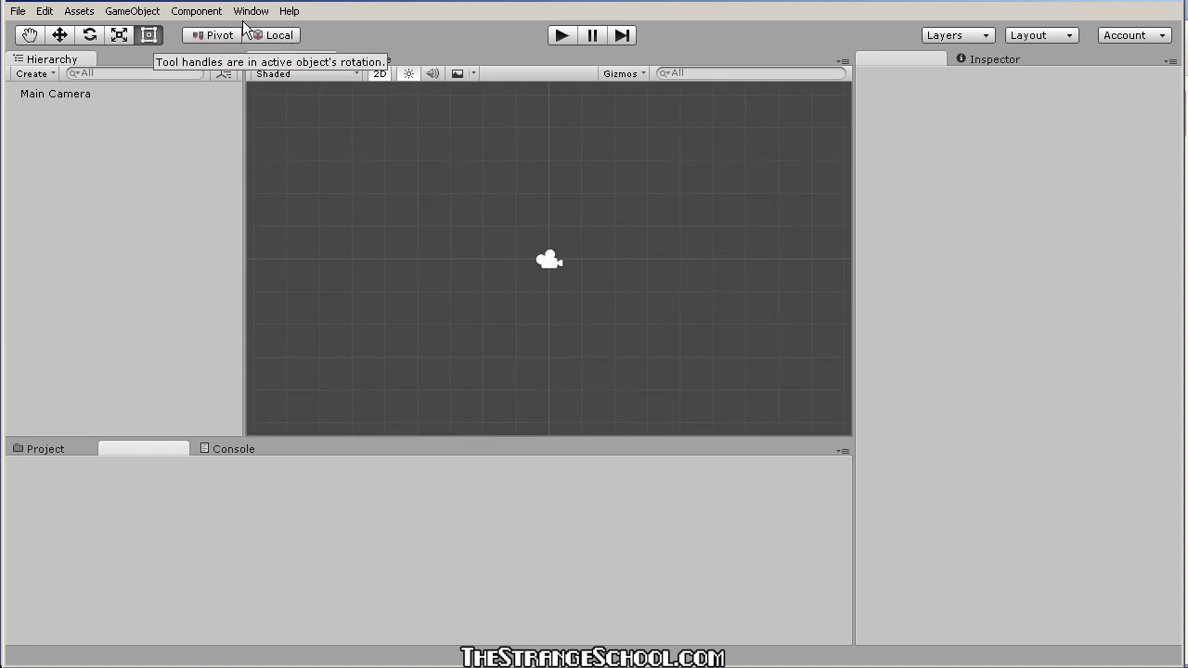
left_click(251, 11)
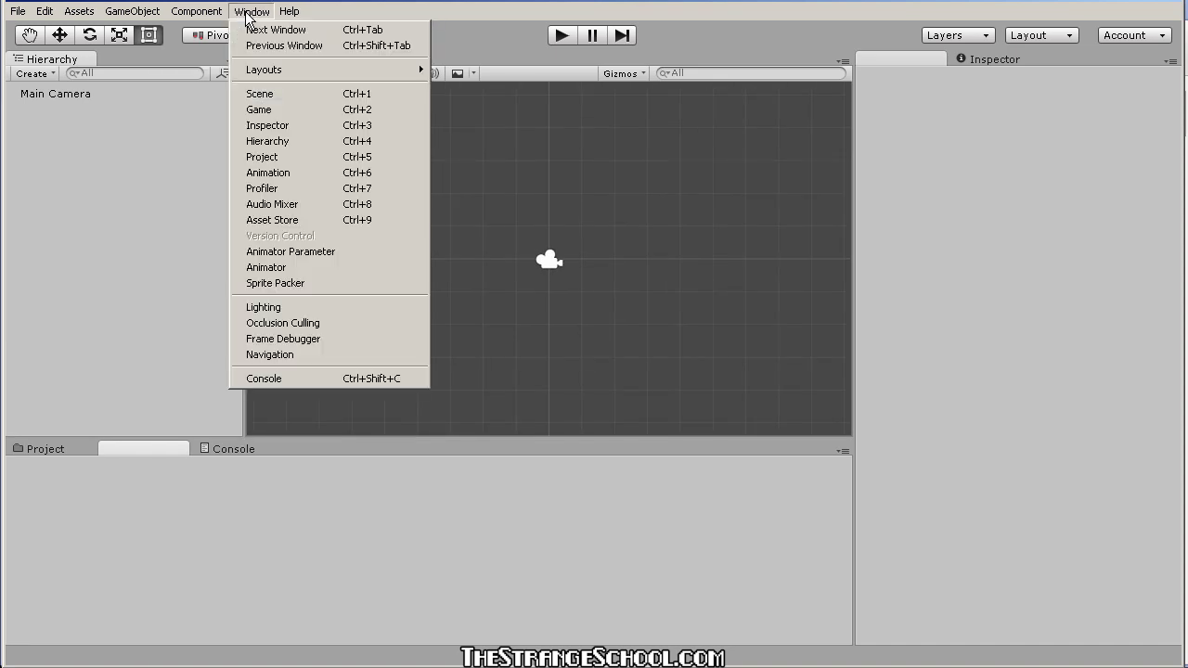
left_click(288, 222)
left_click_drag(720, 104, 613, 28)
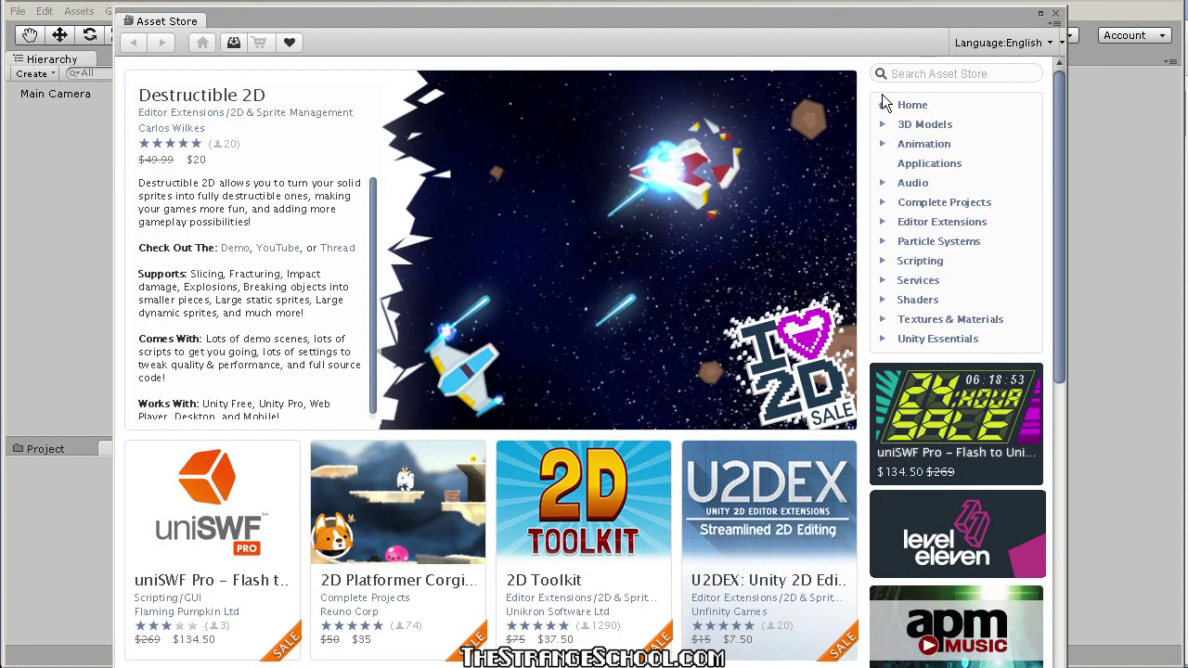
Search the Asset Store for 'playmaker'.
scroll(668, 302, "down", 10)
scroll(668, 301, "up", 10)
type("playmaker")
key("Return")
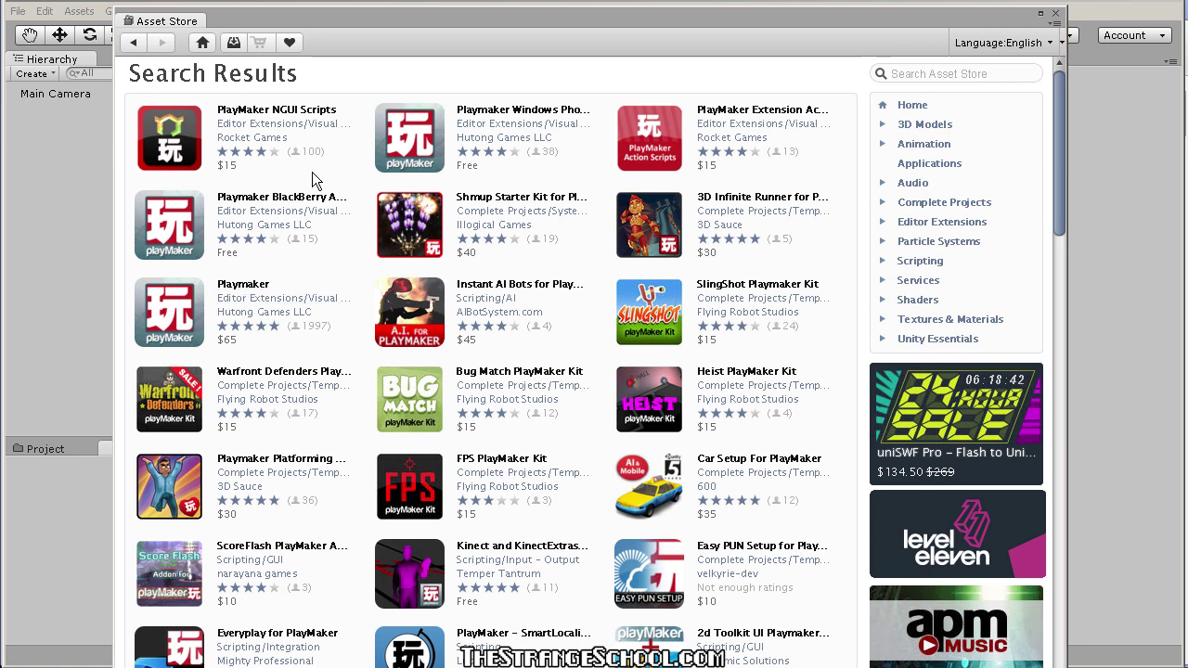
Open the Playmaker package page, start its import, and move the store window aside.
left_click(241, 284)
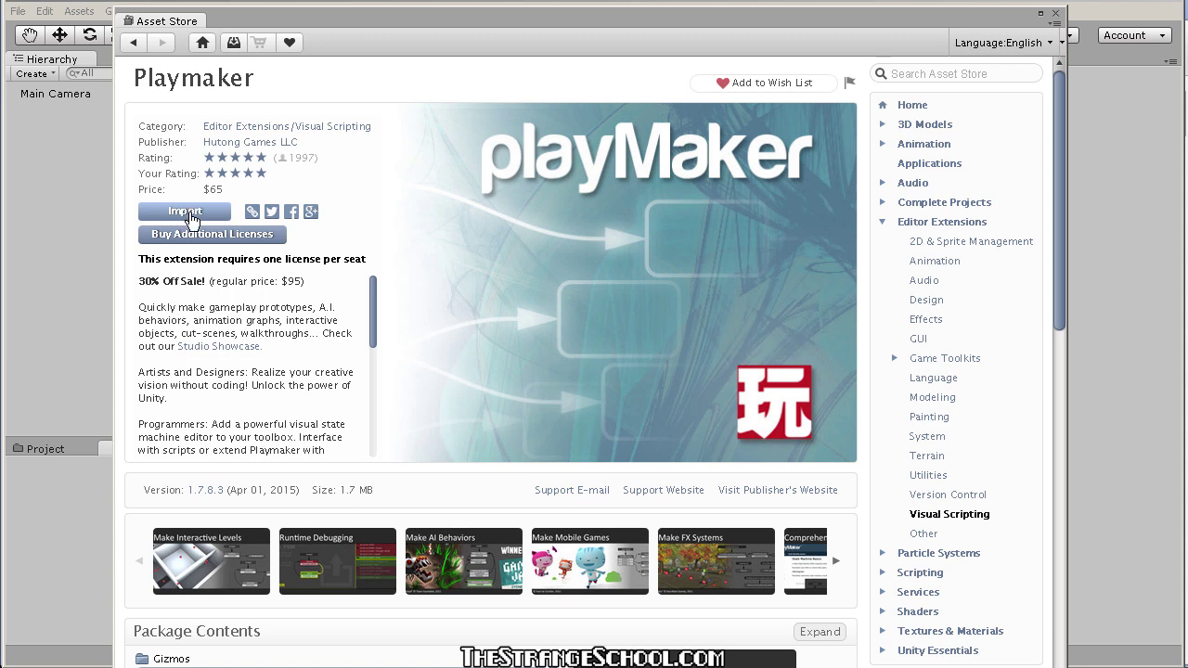
left_click(185, 210)
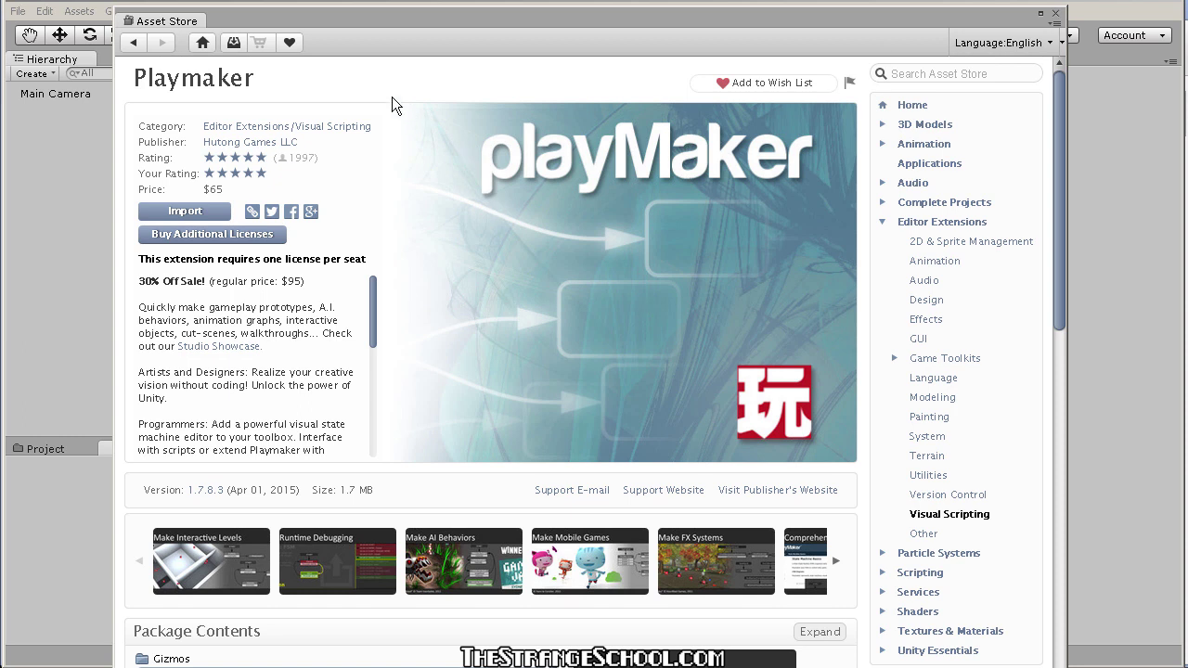
left_click_drag(335, 27, 1187, 134)
Import the Playmaker package with every listed file left checked.
left_click(564, 92)
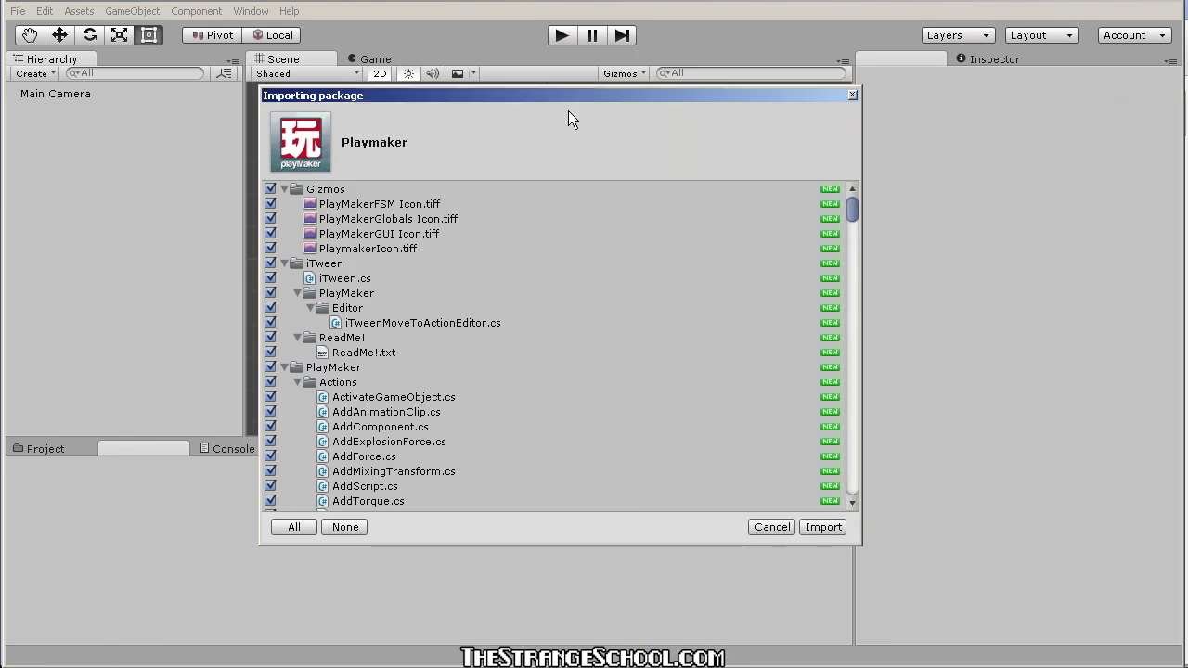
left_click(823, 526)
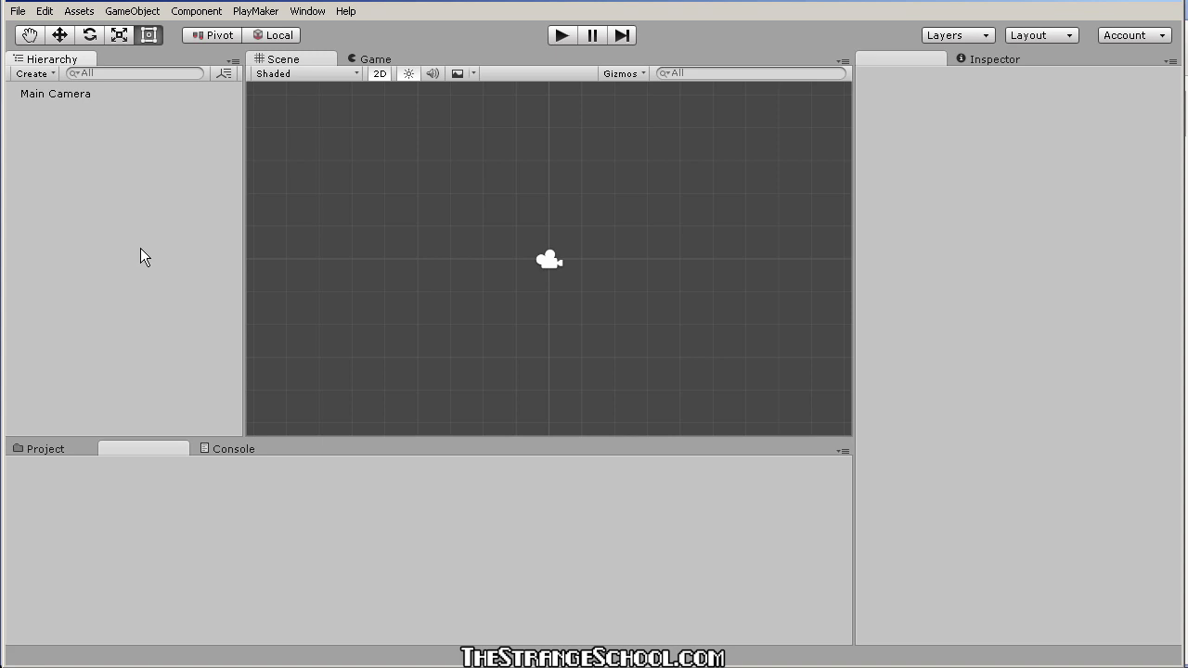
Save the scene as 01 inside a new Assets/Scenes folder.
key("ctrl+s")
right_click(326, 304)
mouse_move(372, 449)
left_click(456, 451)
type("Scenes")
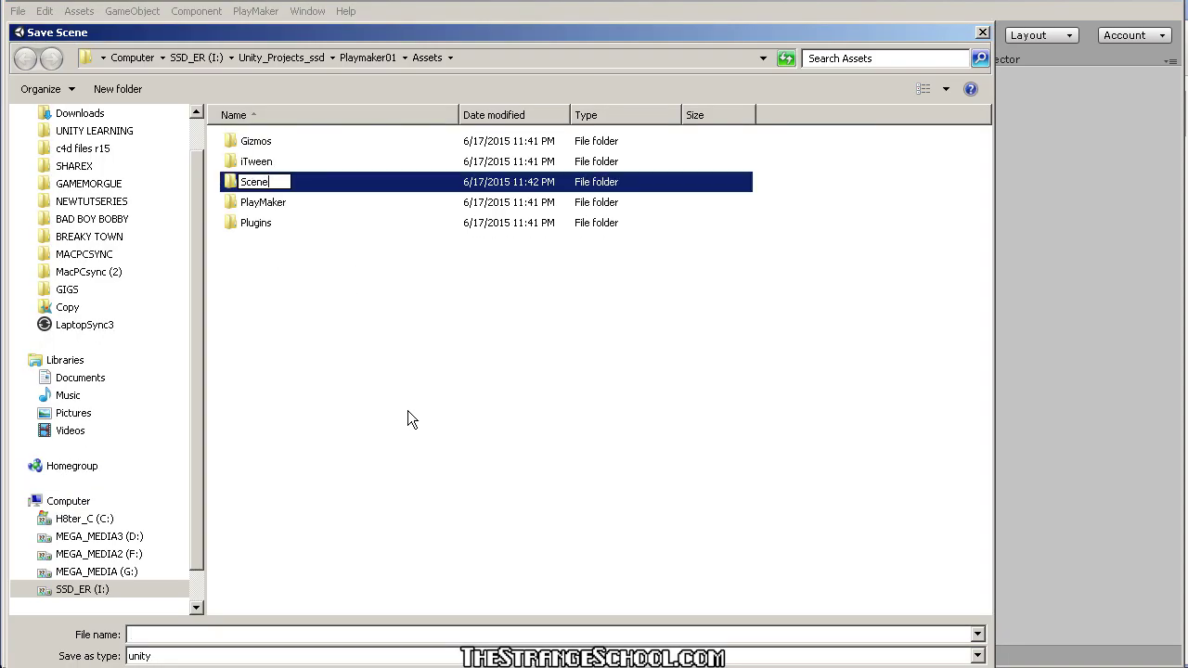
key("Return")
double_click(269, 230)
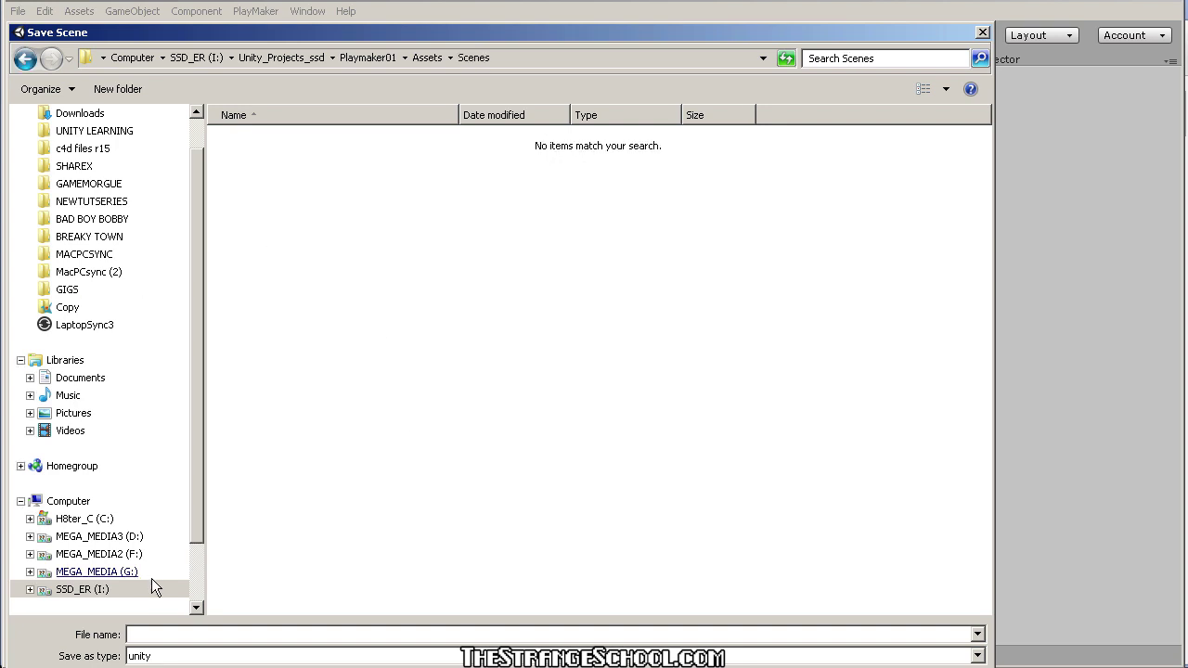
left_click(153, 633)
type("01")
key("Return")
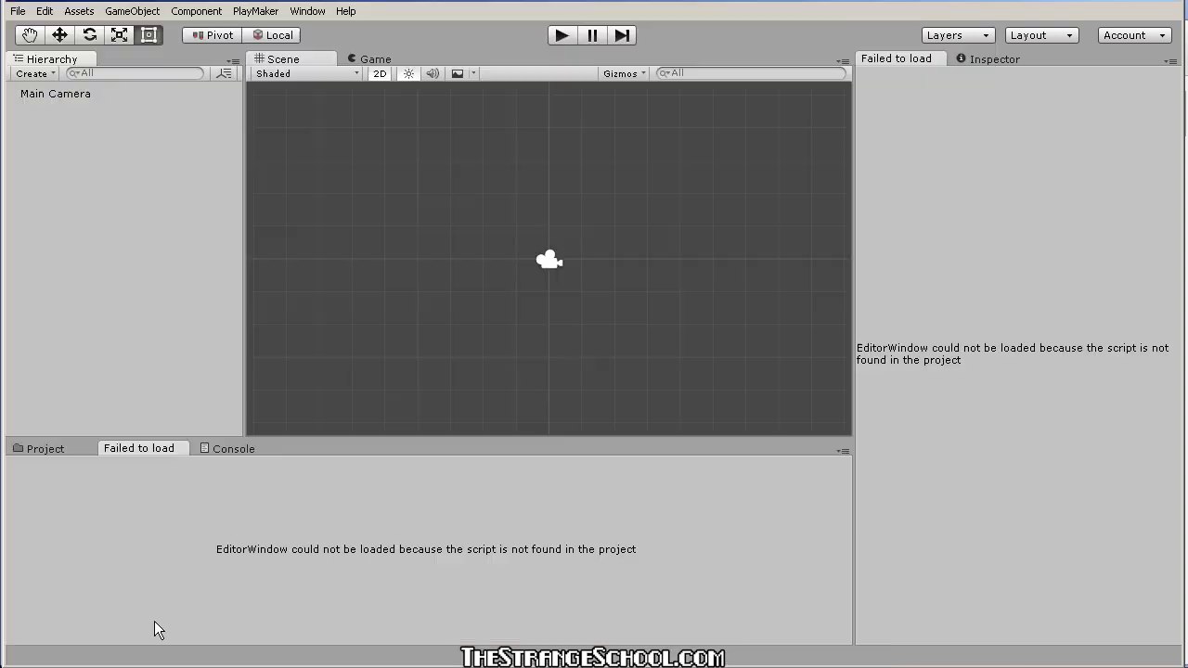
Close both Failed to load tabs and resize the editor panels.
right_click(129, 444)
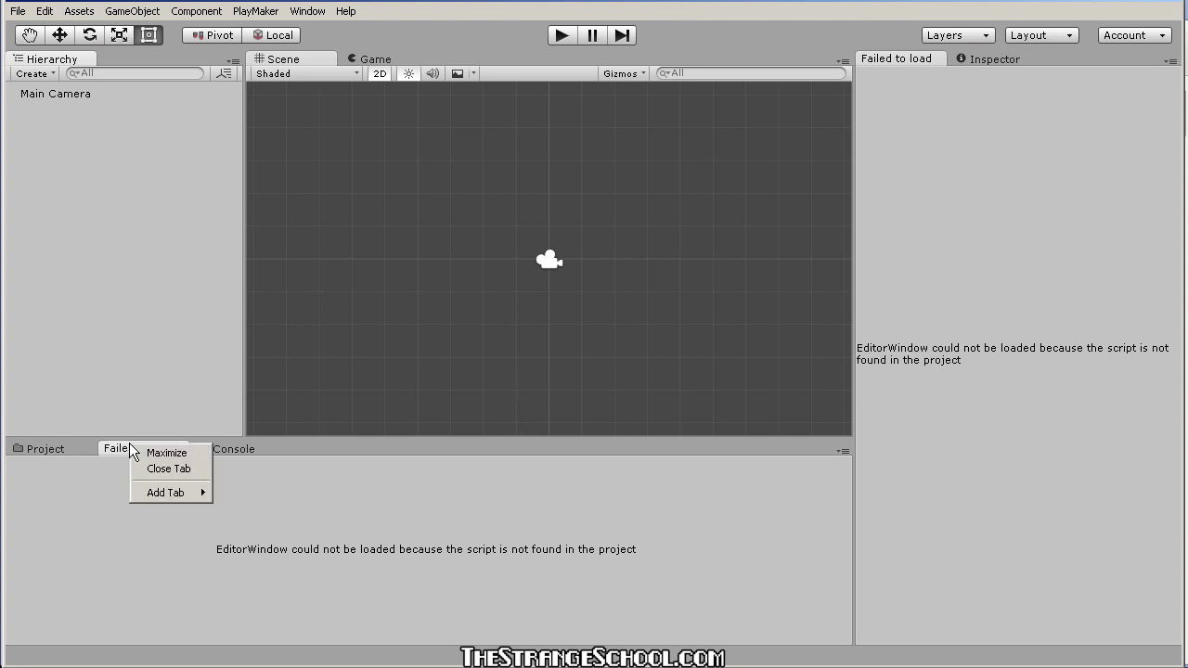
left_click(164, 467)
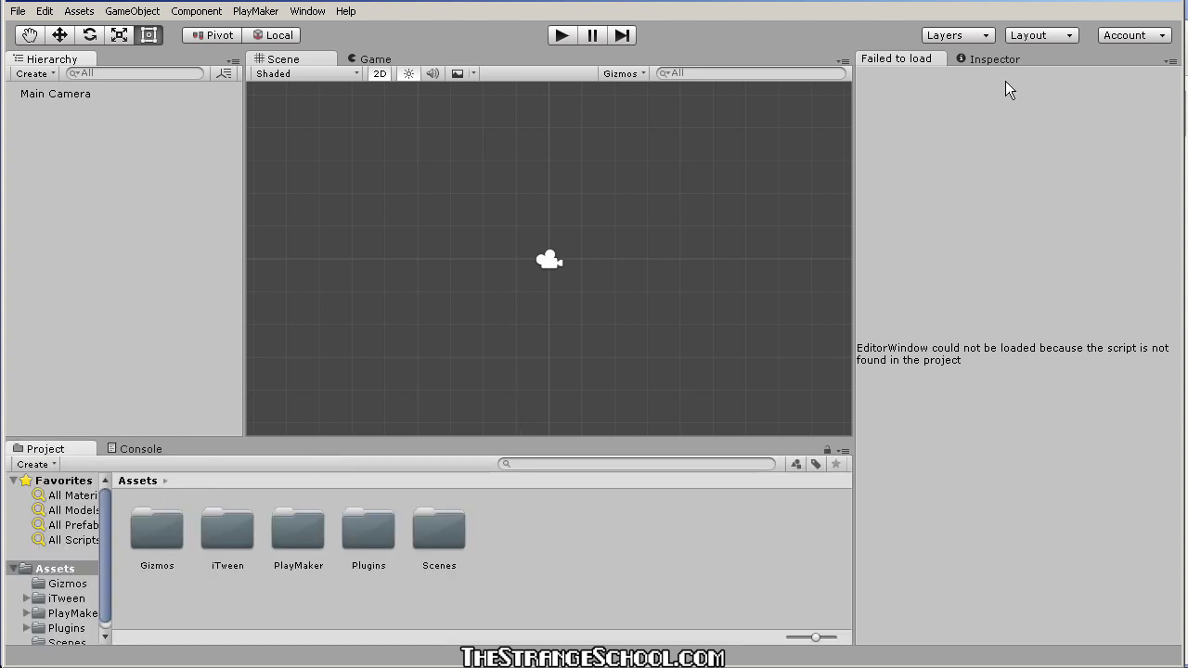
right_click(911, 59)
left_click(936, 82)
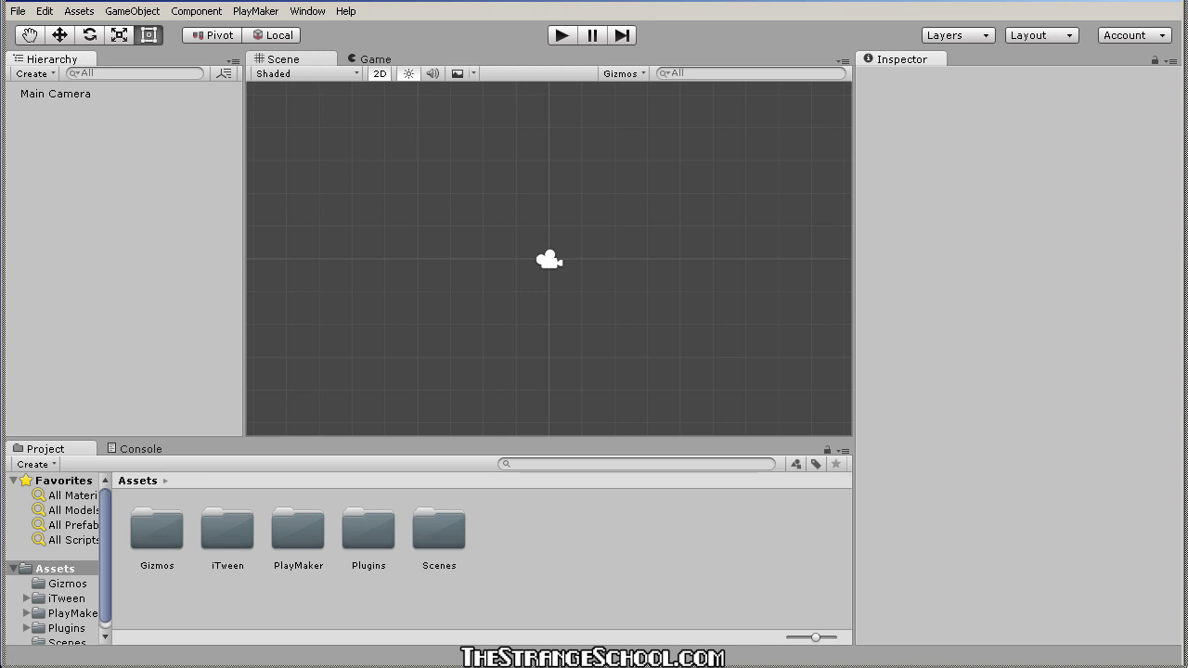
left_click_drag(1180, 292, 1187, 292)
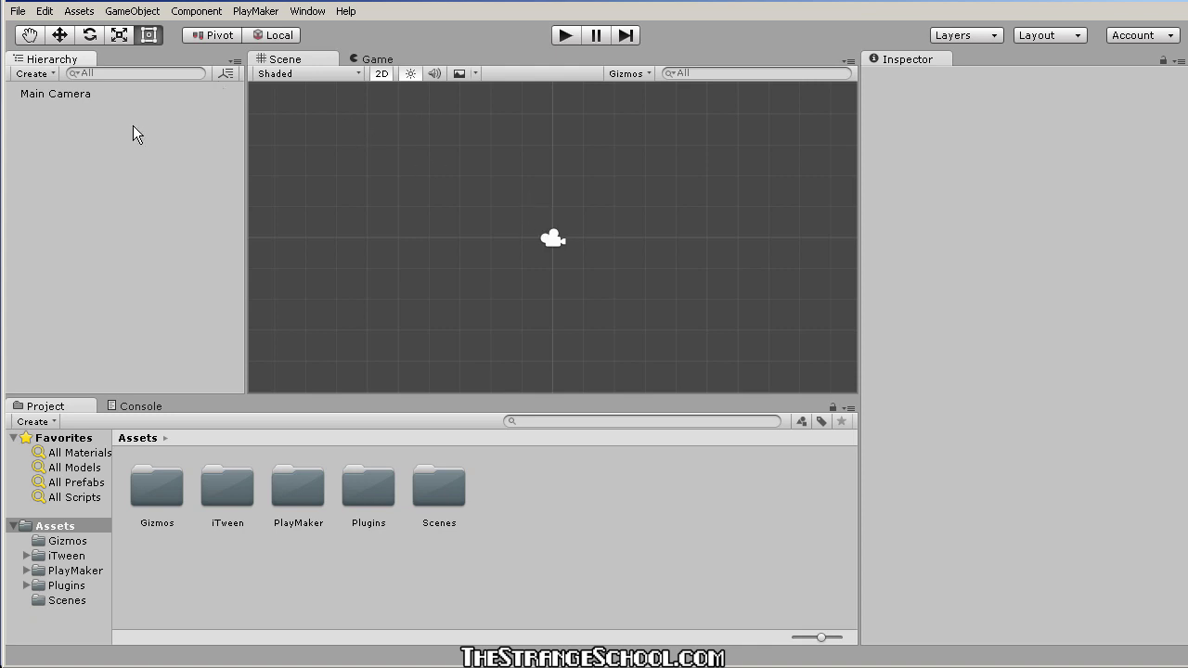
Open the PlayMaker Editor and dock it beside the Project and Console tabs.
left_click(250, 12)
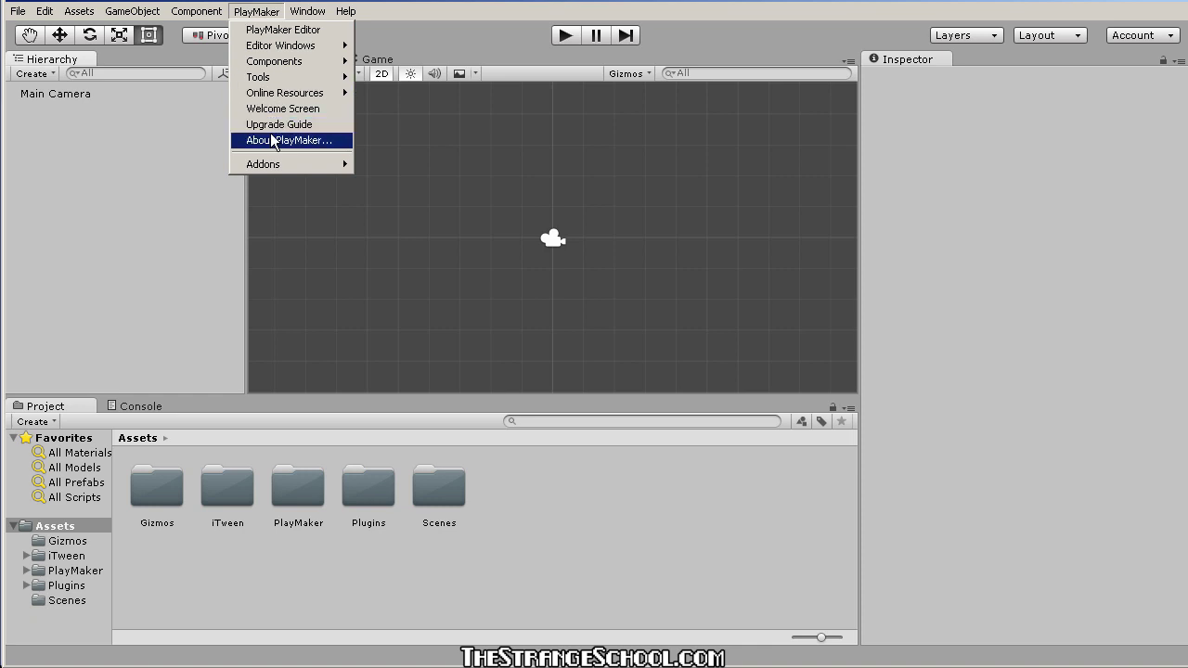
left_click(282, 30)
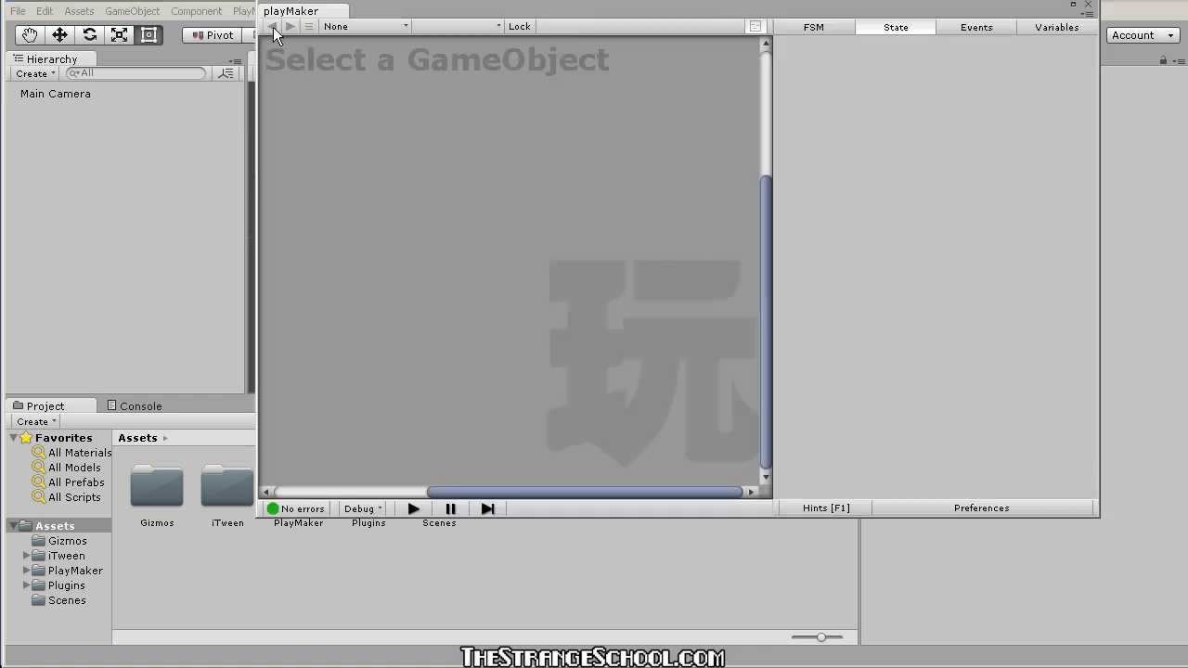
left_click_drag(490, 6, 343, 60)
left_click_drag(322, 68, 296, 378)
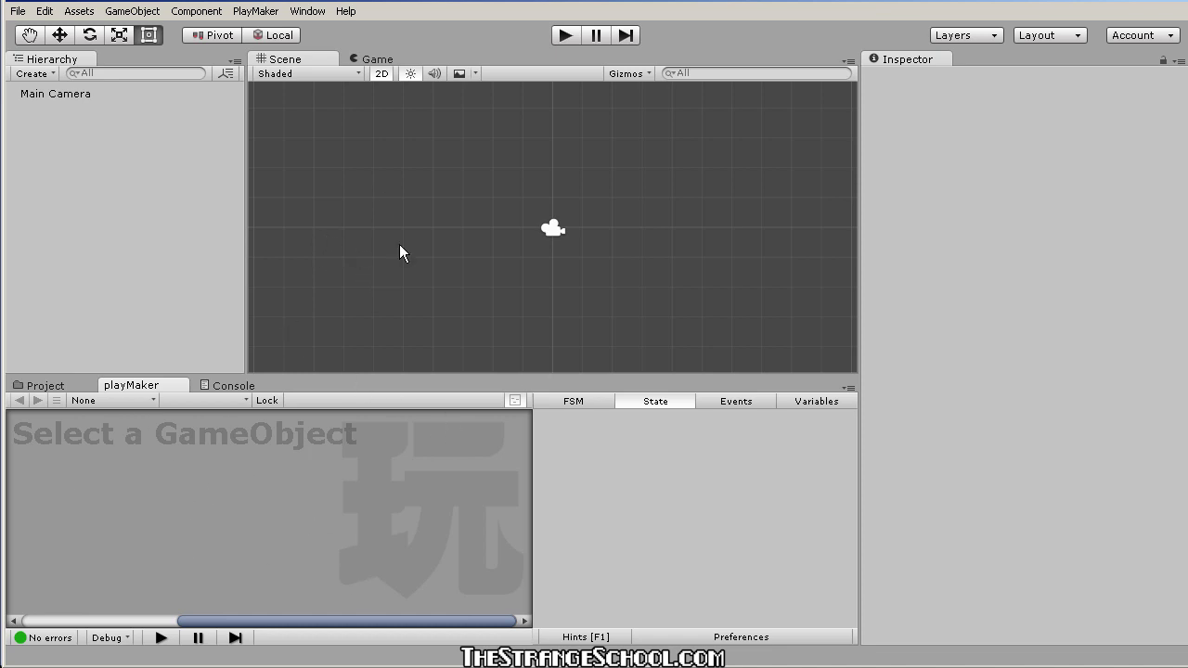
Frame the Main Camera in the Scene view and make the Scene view taller.
scroll(504, 172, "down", 3)
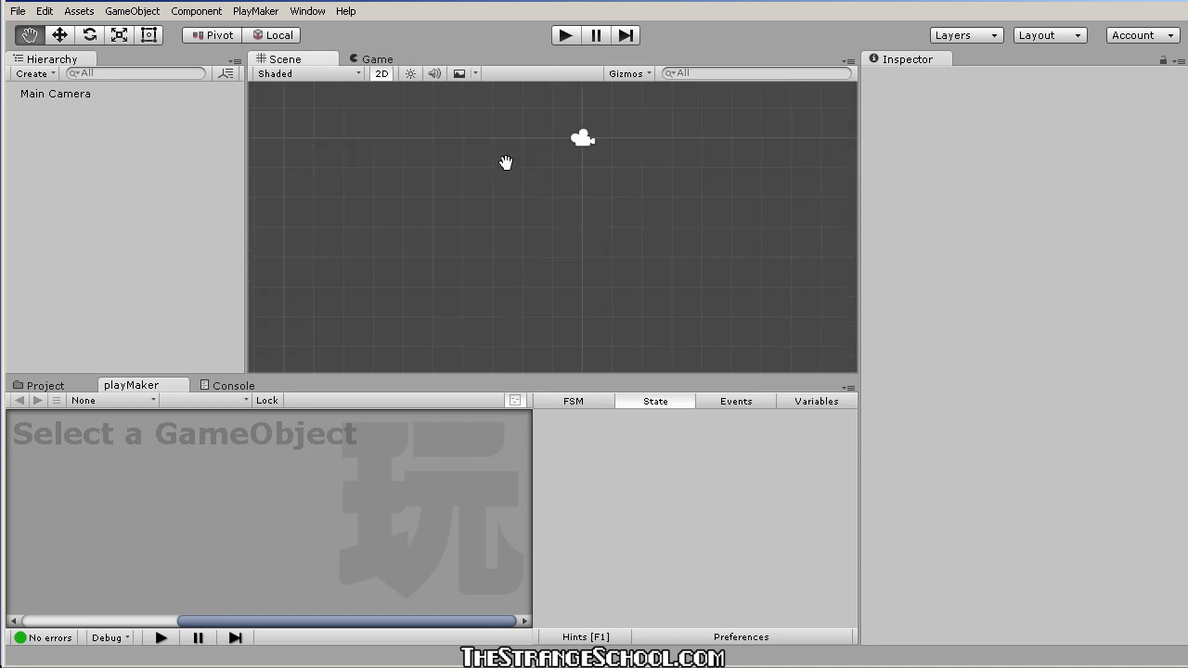
key("t")
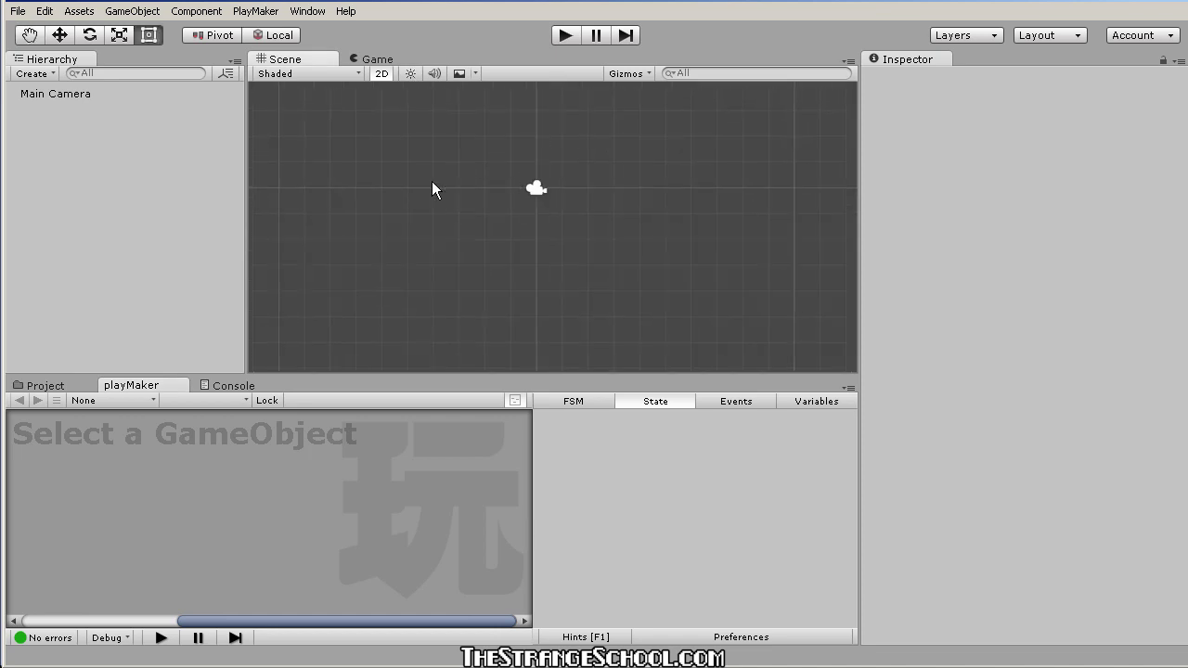
double_click(89, 98)
scroll(513, 223, "up", 1)
scroll(513, 223, "down", 2)
scroll(557, 177, "down", 1)
left_click_drag(539, 371, 563, 417)
Turn off 2D mode, orbit the perspective view, and heighten the playMaker panel.
left_click(381, 74)
left_click_drag(415, 124, 553, 192, "alt")
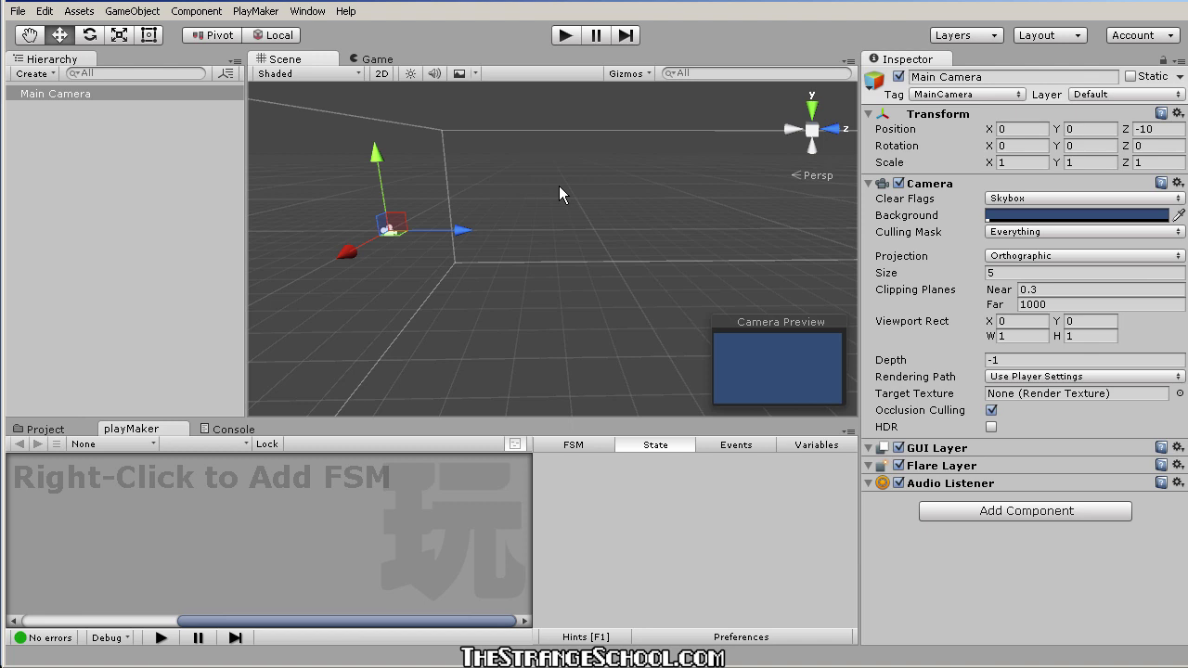
left_click_drag(472, 416, 477, 385)
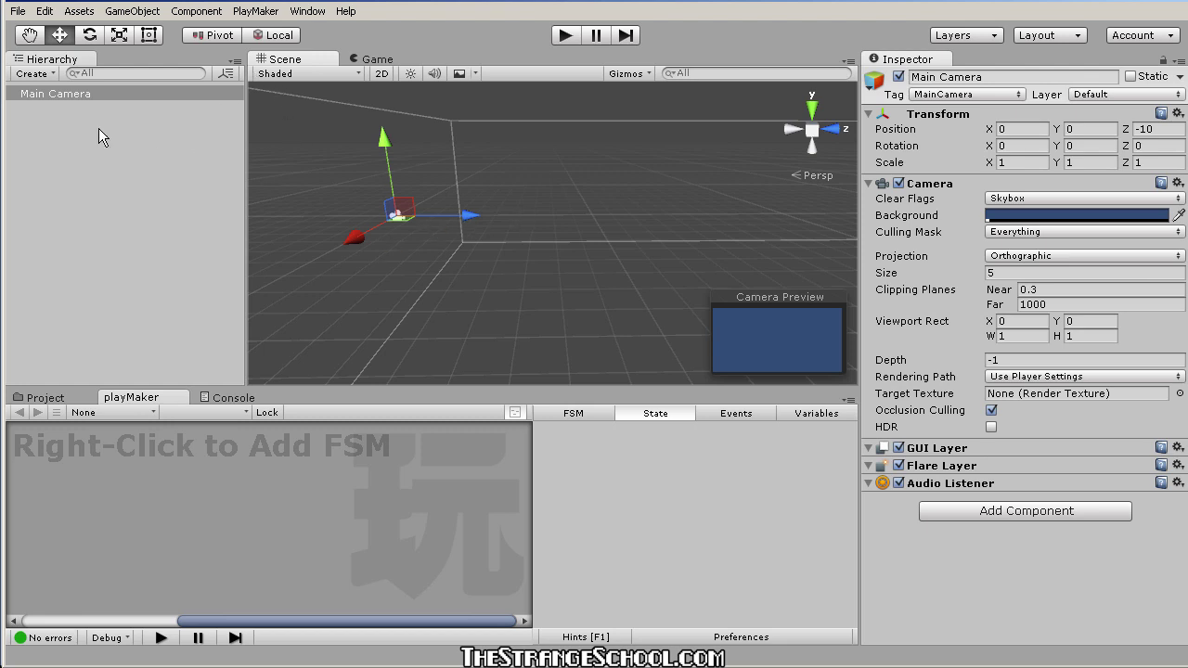
Create a 3D Cube and reset its Transform to position 0,0,0.
left_click(132, 12)
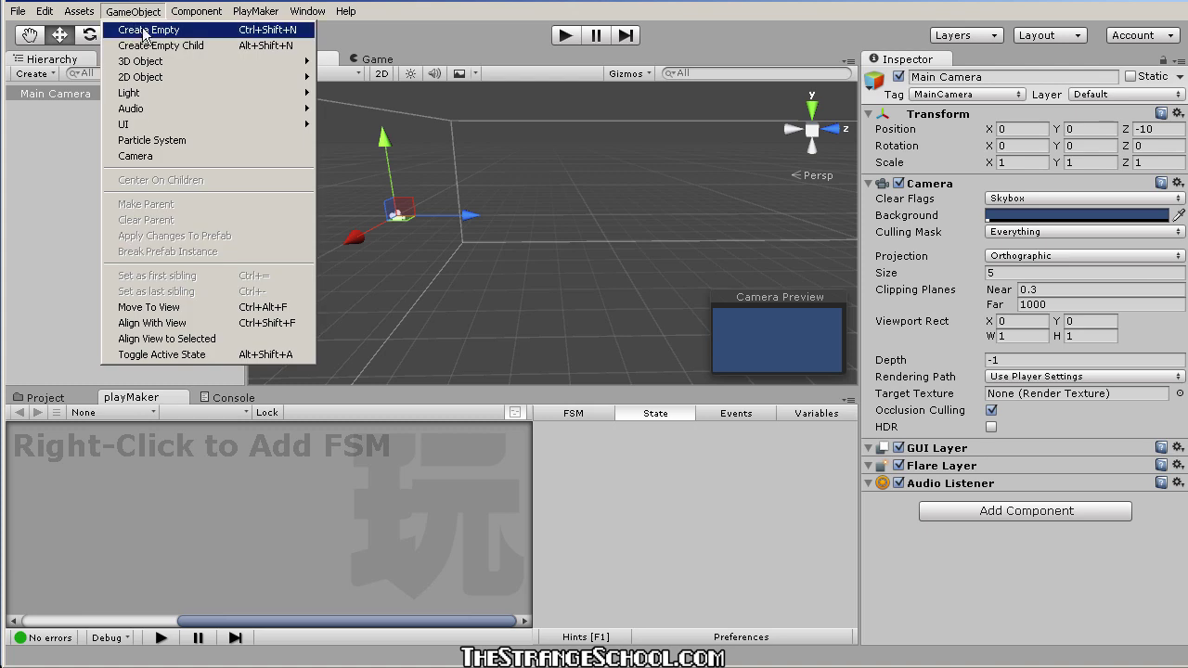
mouse_move(156, 63)
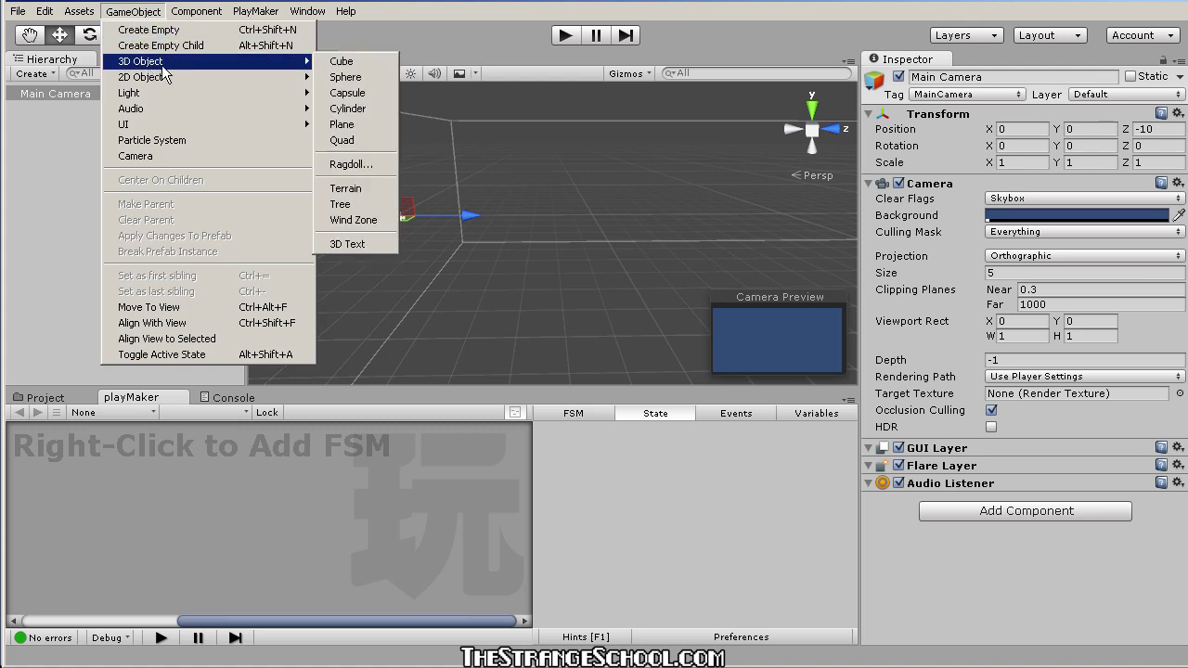
left_click(369, 67)
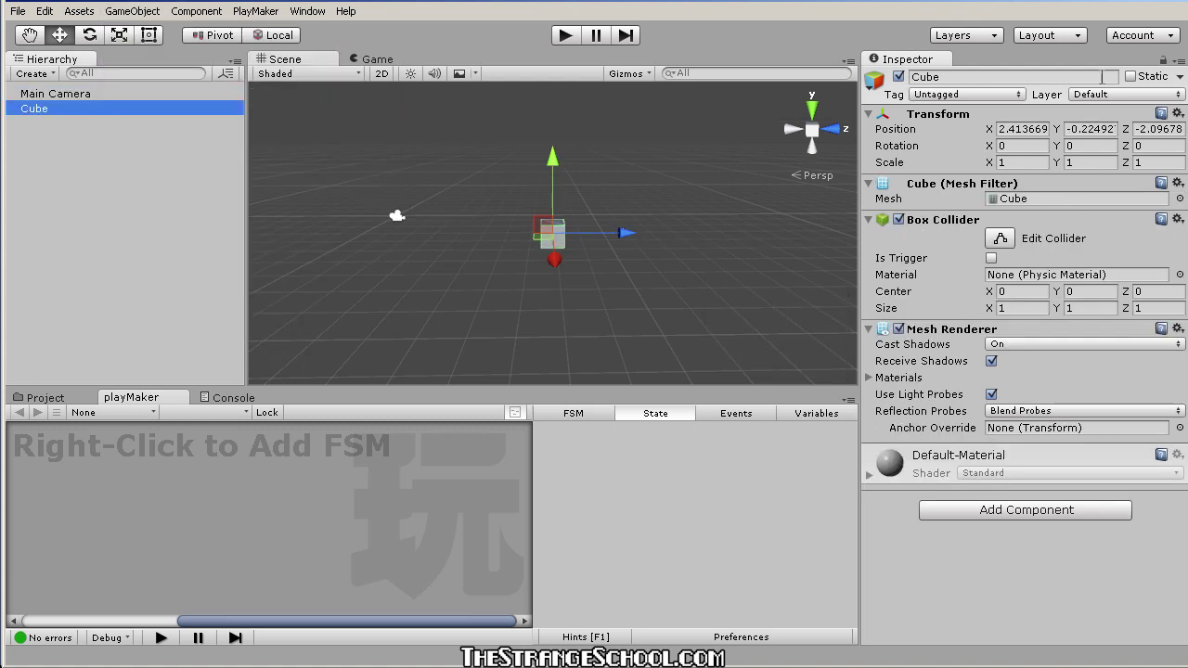
left_click(1176, 113)
left_click(1185, 130)
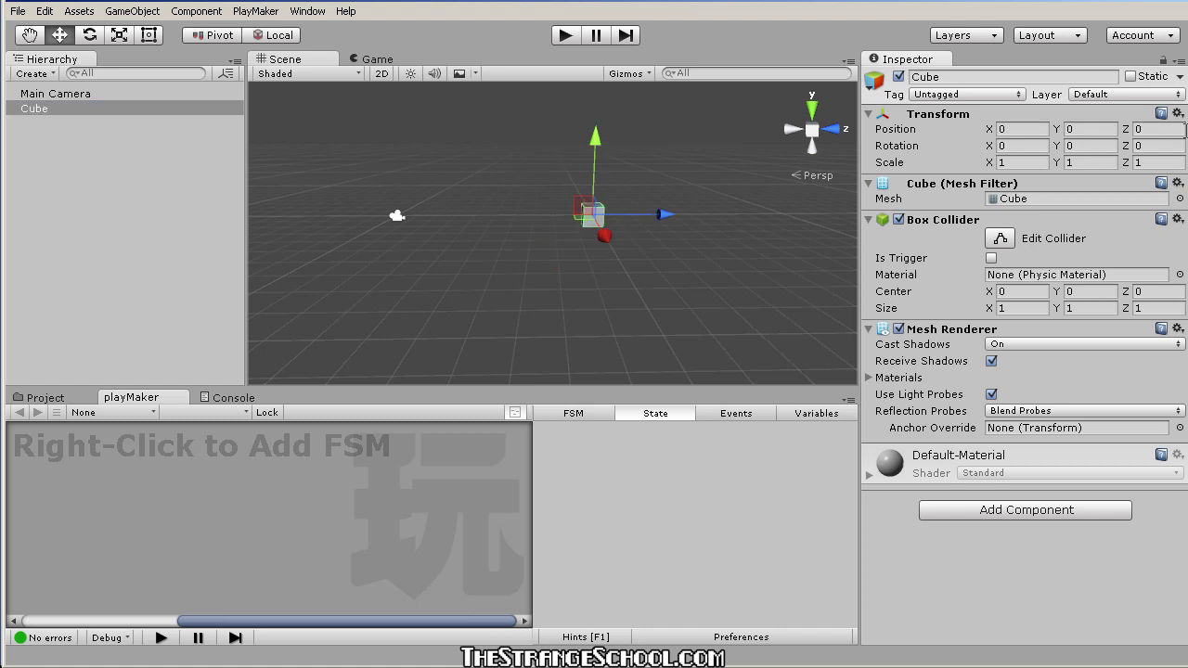
Orbit the view to see the cube at an angle and turn on Hints [F1].
left_click_drag(588, 232, 551, 260, "alt")
scroll(550, 260, "up", 5)
left_click_drag(677, 244, 437, 246, "alt")
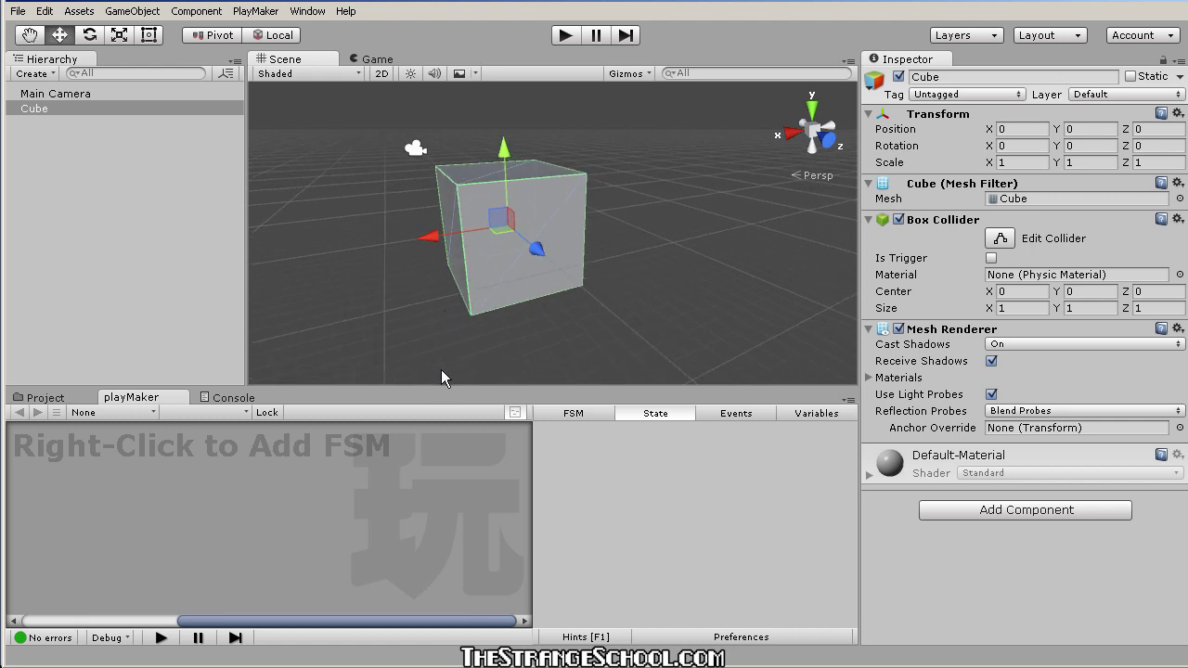
left_click_drag(441, 384, 410, 336)
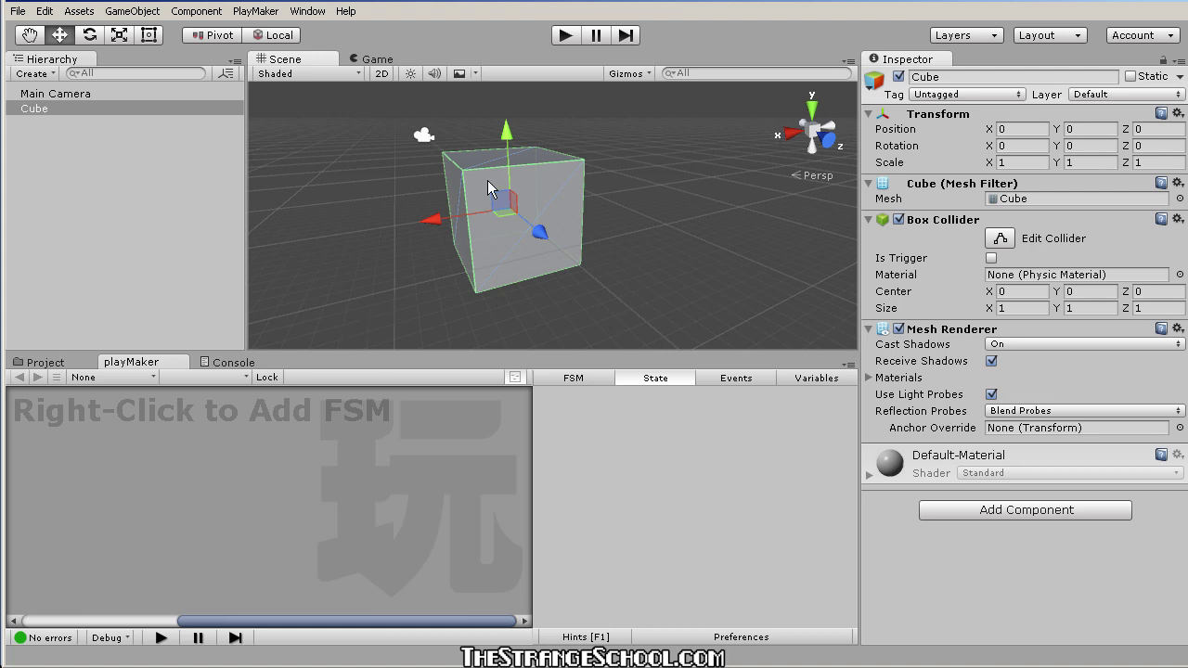
left_click(586, 636)
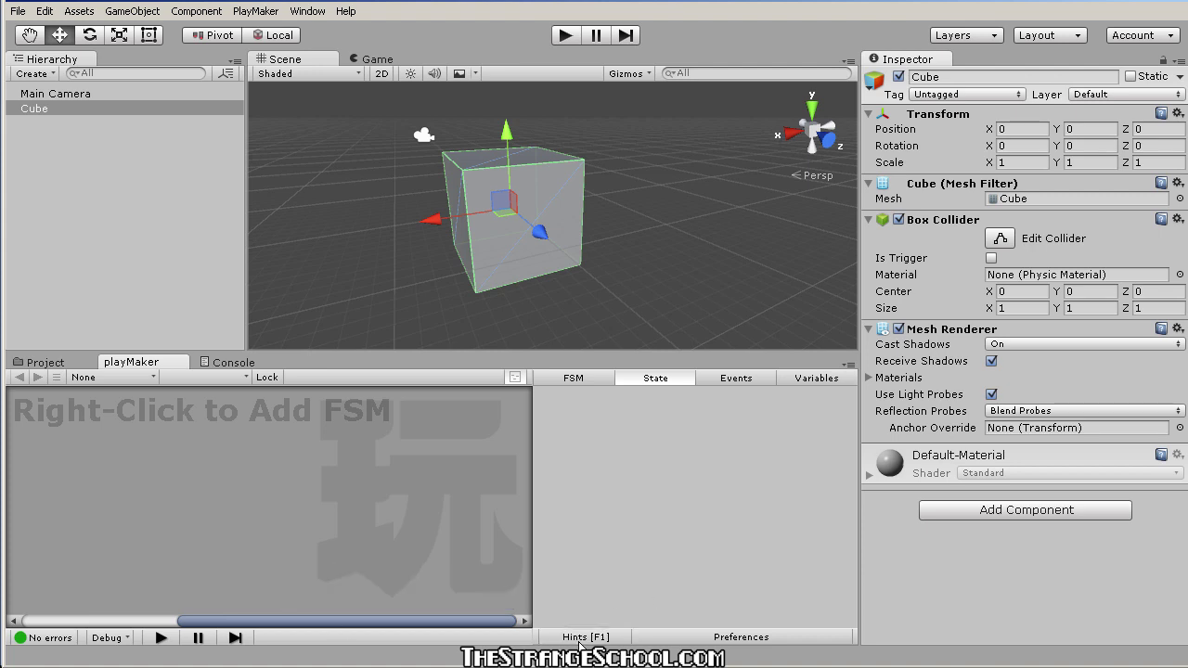
Enable 'Draw Playmaker Gizmos in Scene View' in the PlayMaker preferences.
left_click(701, 643)
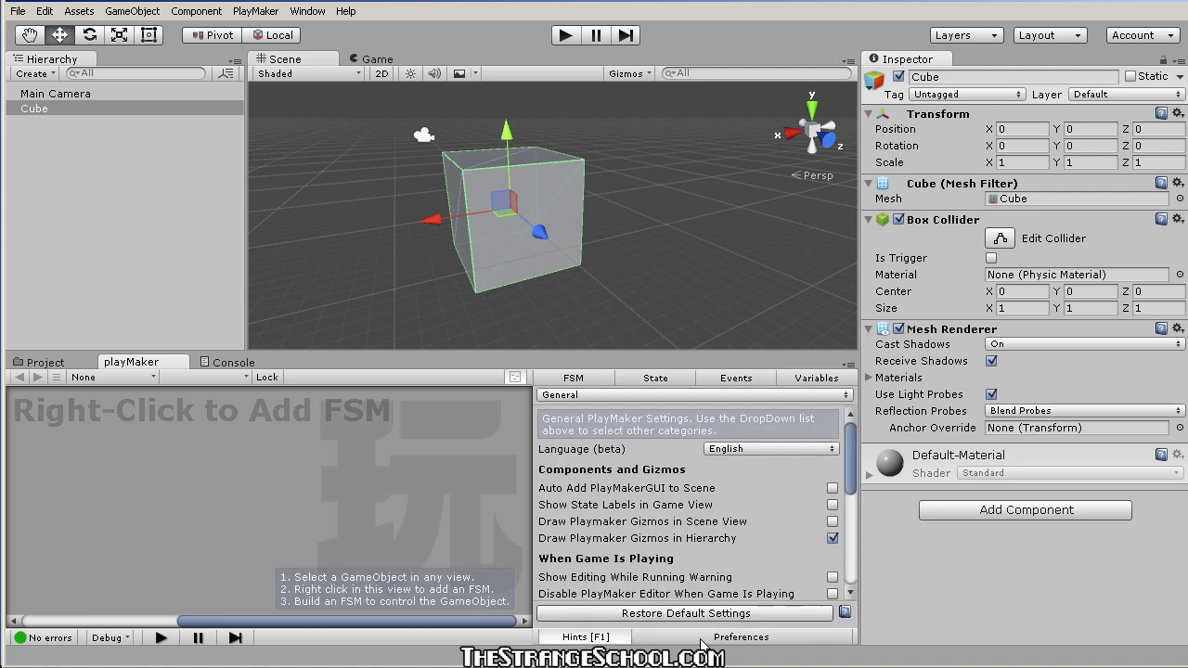
left_click(833, 522)
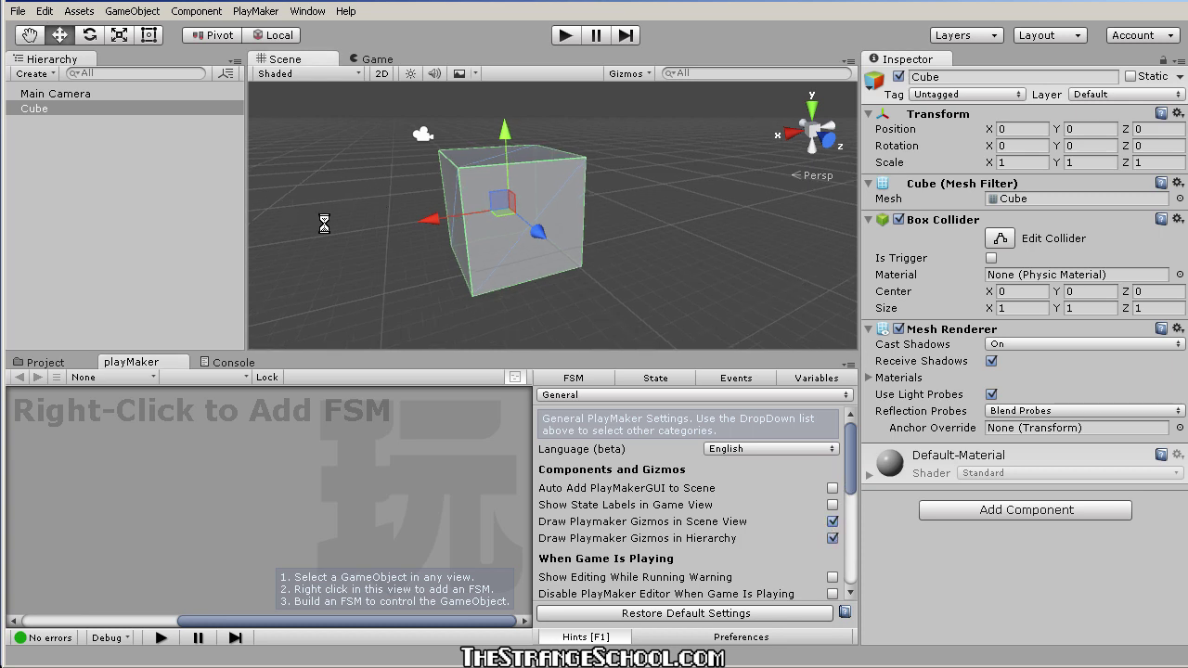
key("ctrl+a")
left_click(192, 180)
Select the Cube in the Hierarchy and give the playMaker panel more height.
left_click(55, 94)
left_click(56, 109)
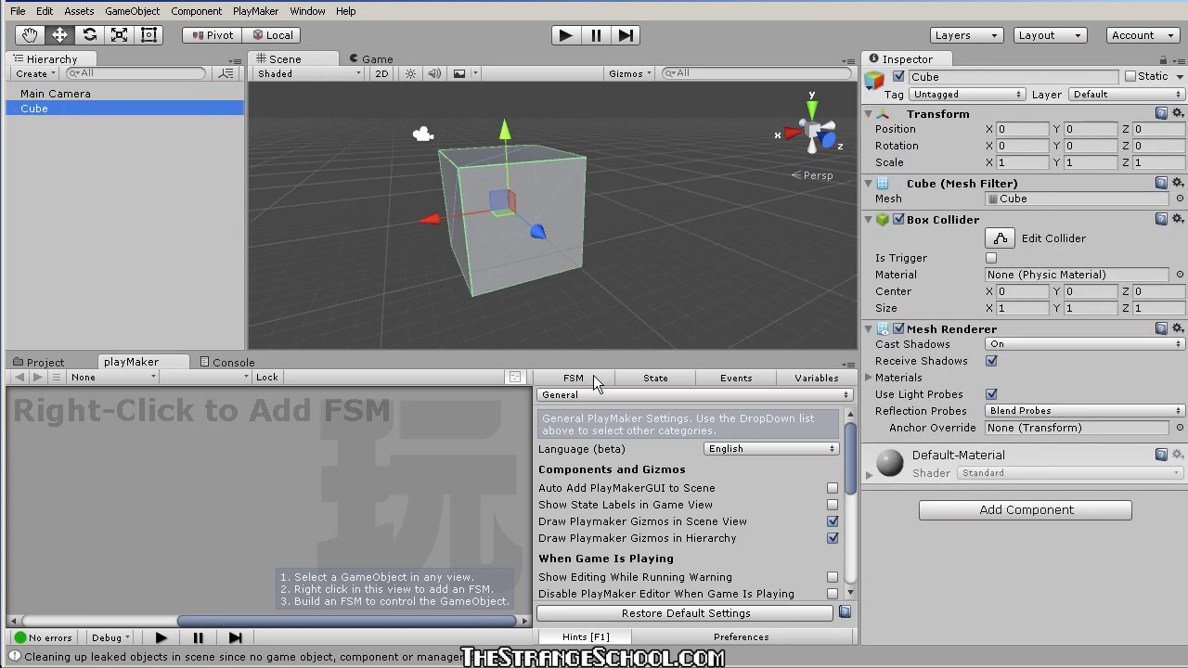
left_click(638, 519)
left_click_drag(518, 279, 525, 252, "alt")
left_click(58, 111)
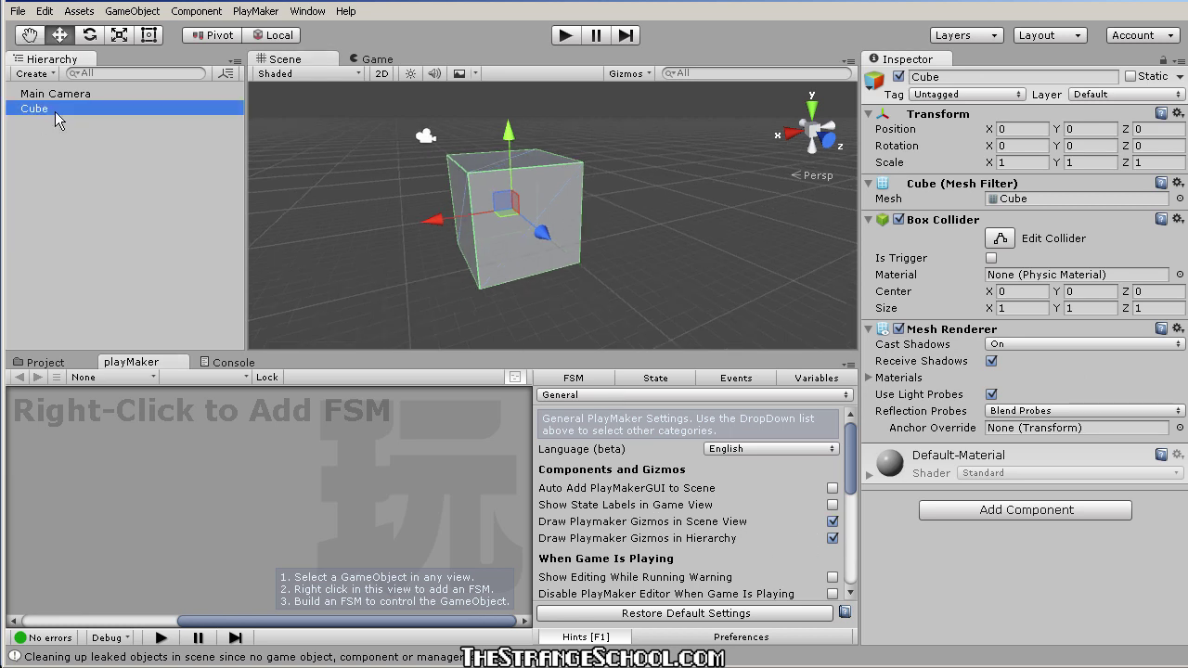
left_click(325, 355)
left_click_drag(330, 352, 331, 317)
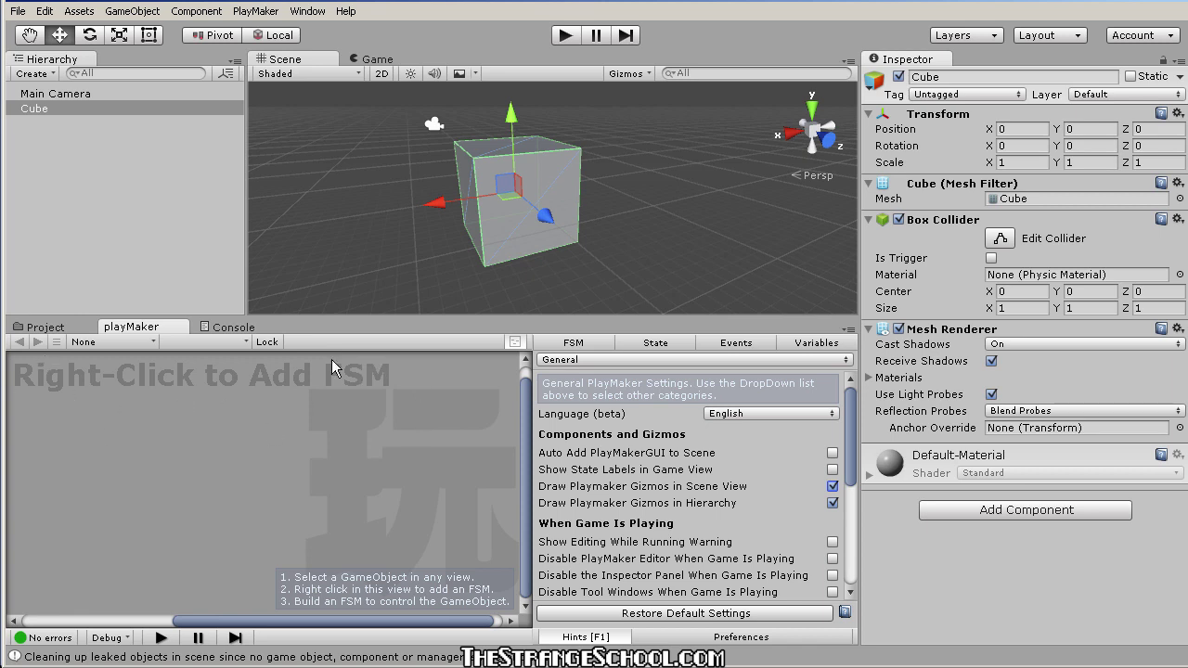
Add a PlayMaker FSM to the Cube, giving a START event leading into State 1.
right_click(118, 421)
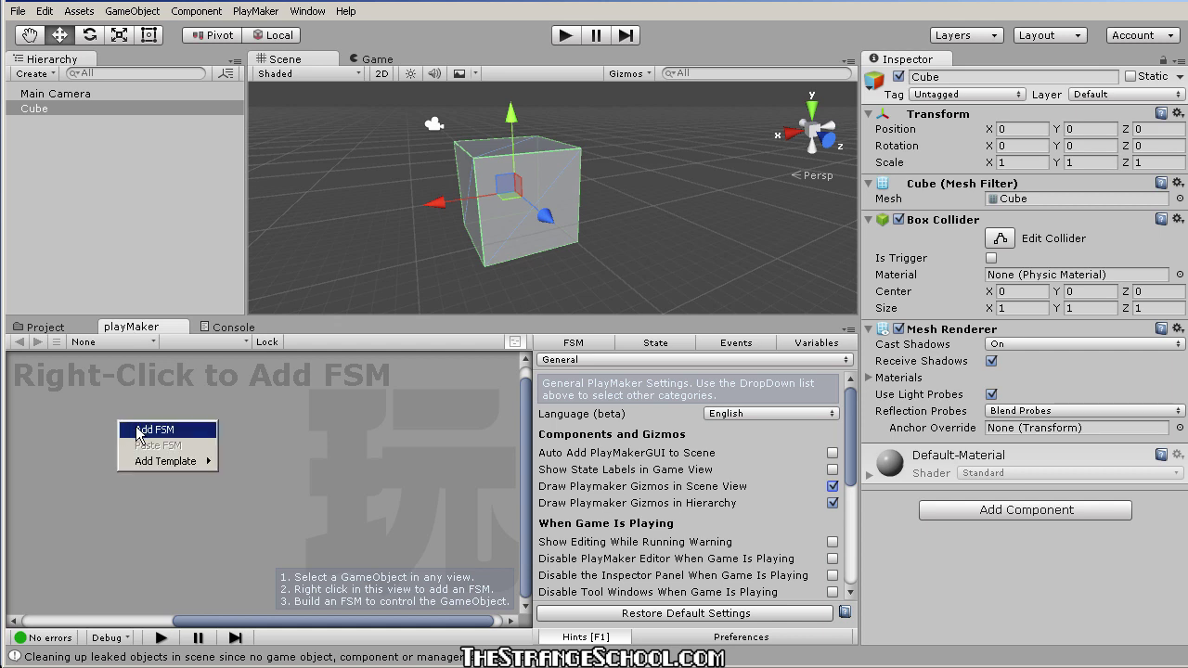
left_click(149, 430)
left_click_drag(112, 451, 130, 453)
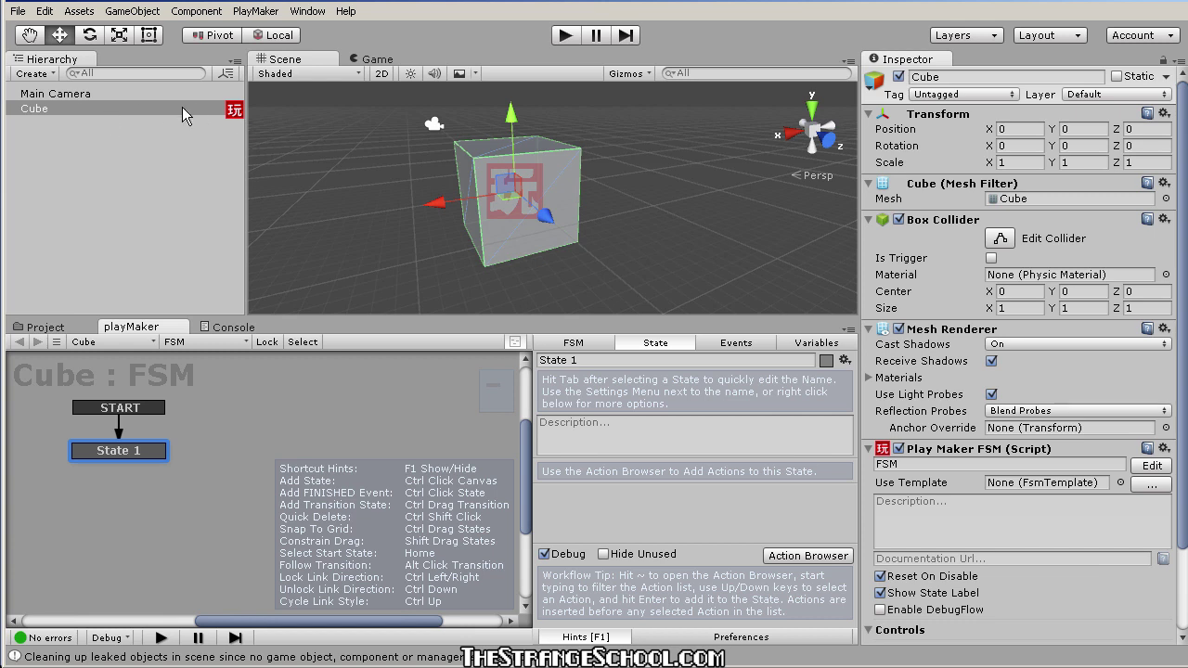
left_click(90, 109)
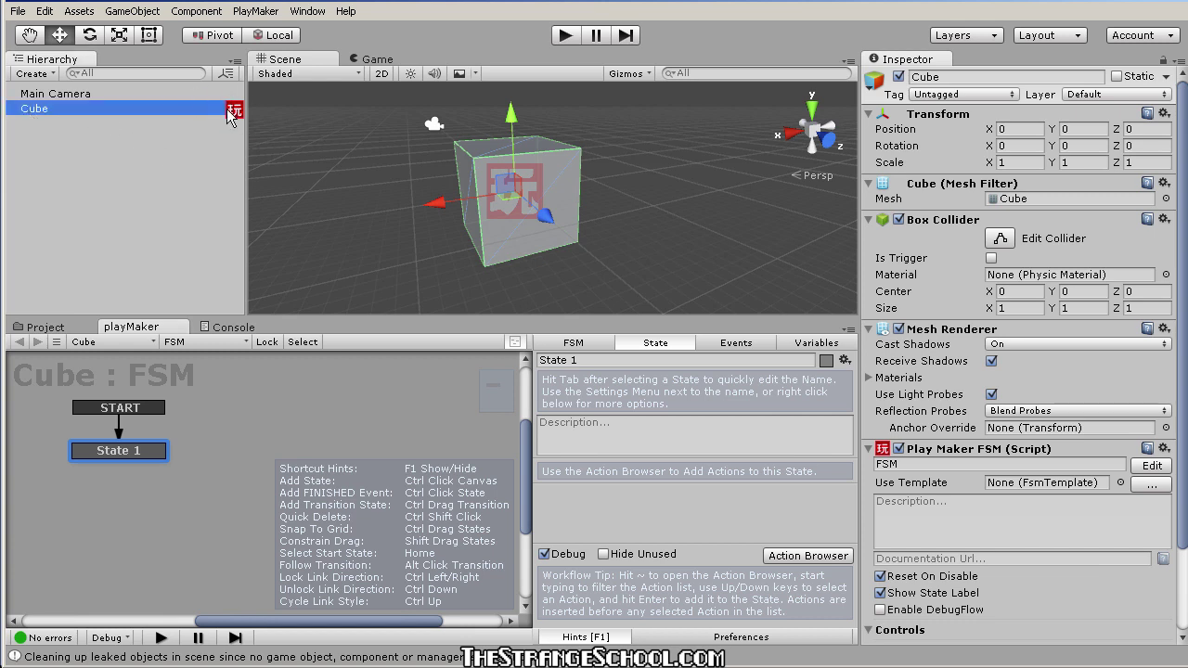
left_click_drag(473, 202, 488, 188, "alt")
scroll(1012, 460, "down", 3)
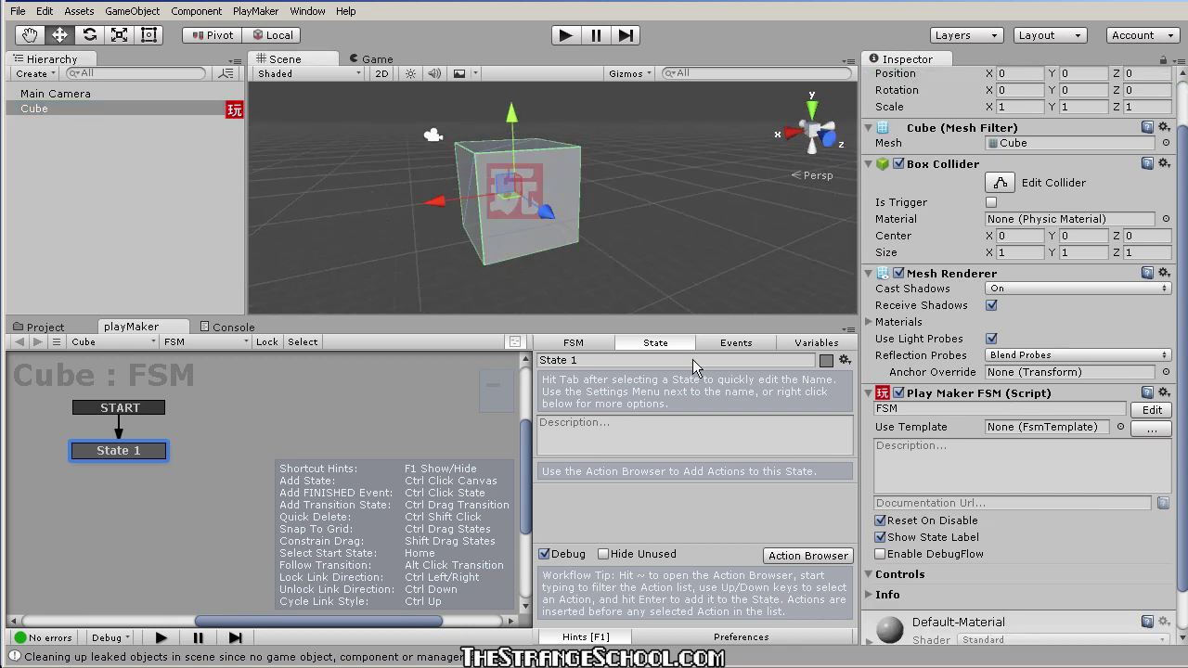
scroll(924, 418, "down", 2)
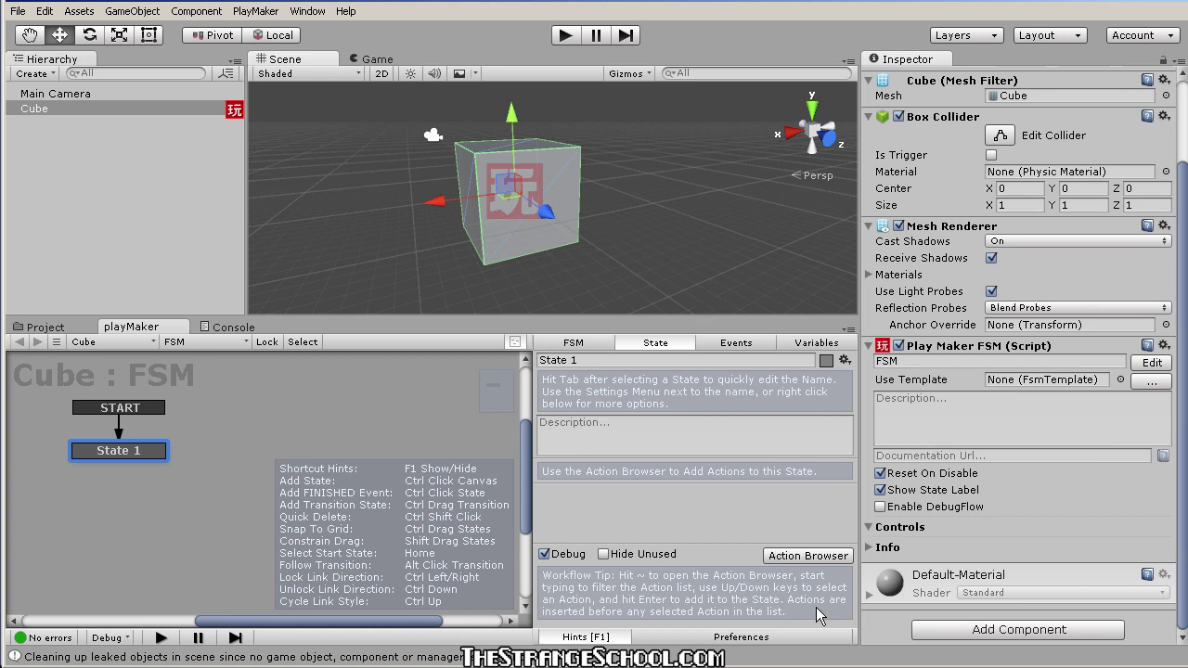
left_click(739, 638)
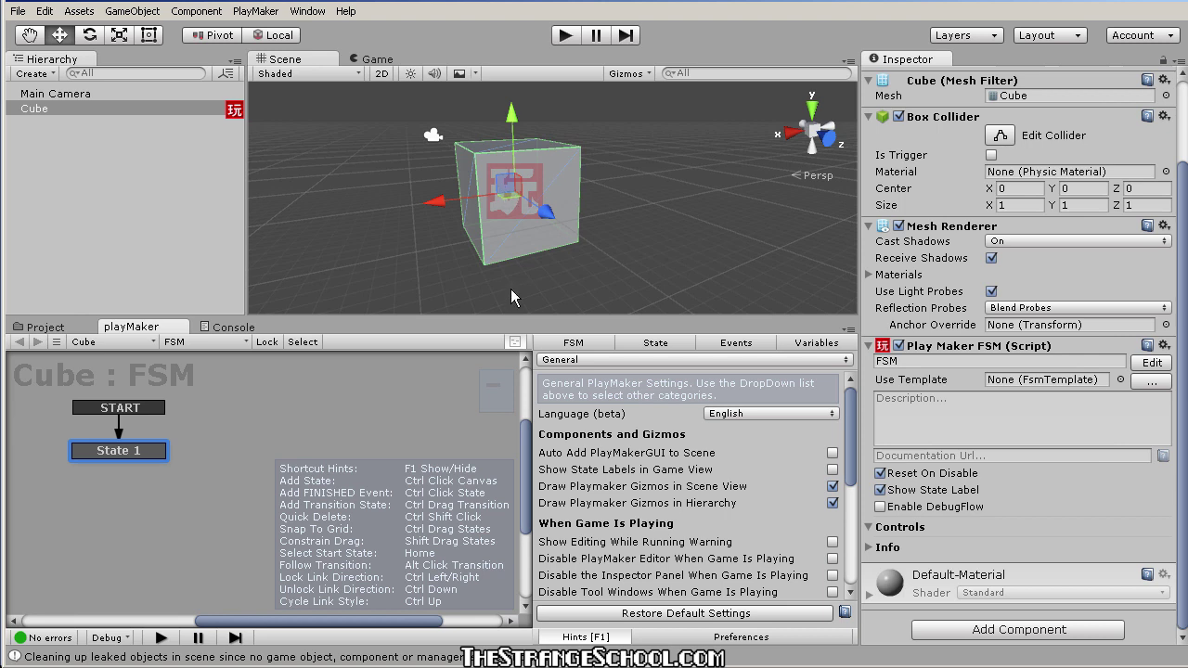
left_click(832, 487)
left_click(111, 109)
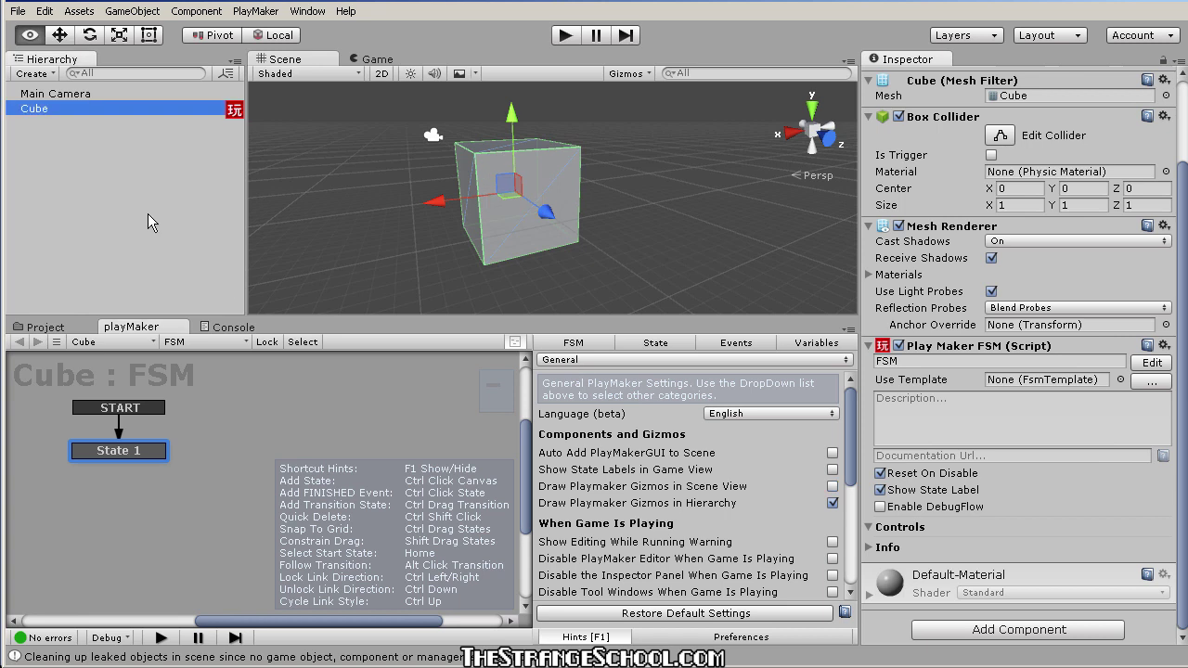
left_click(576, 637)
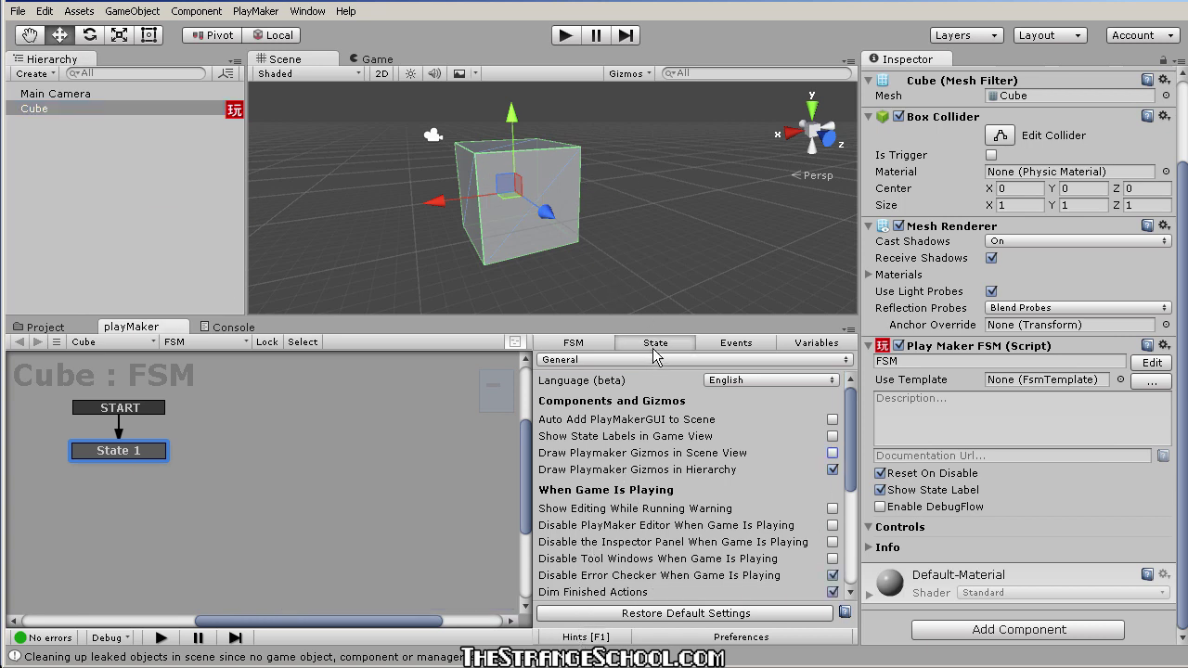
left_click(557, 342)
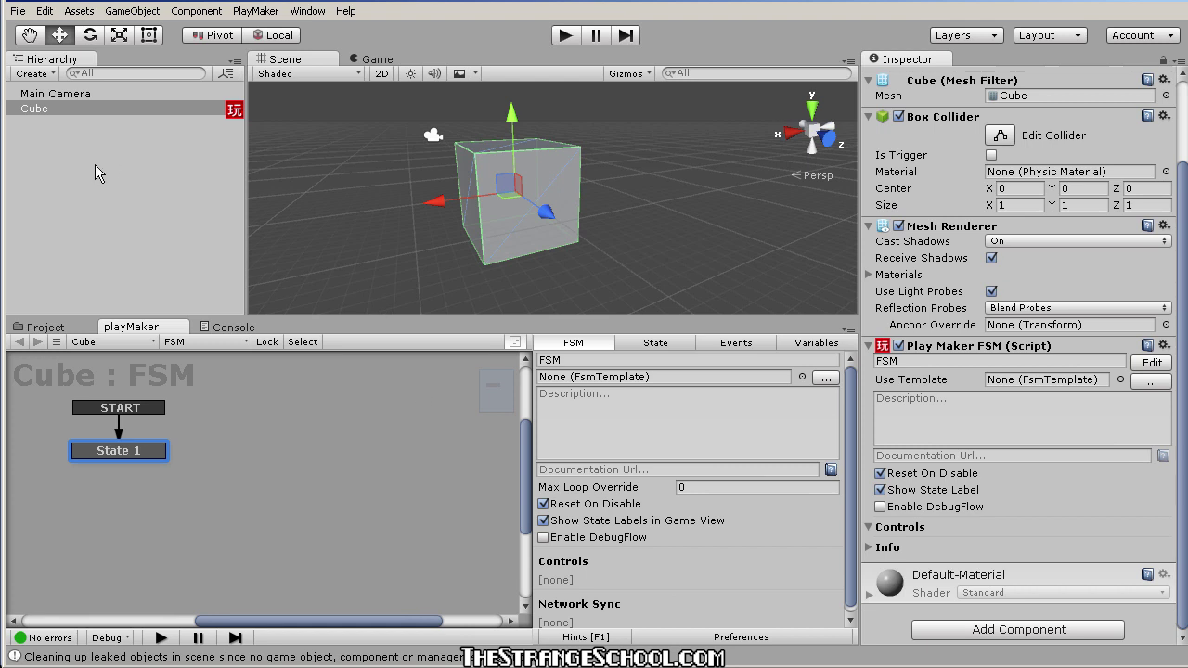
left_click_drag(253, 425, 262, 435, "alt")
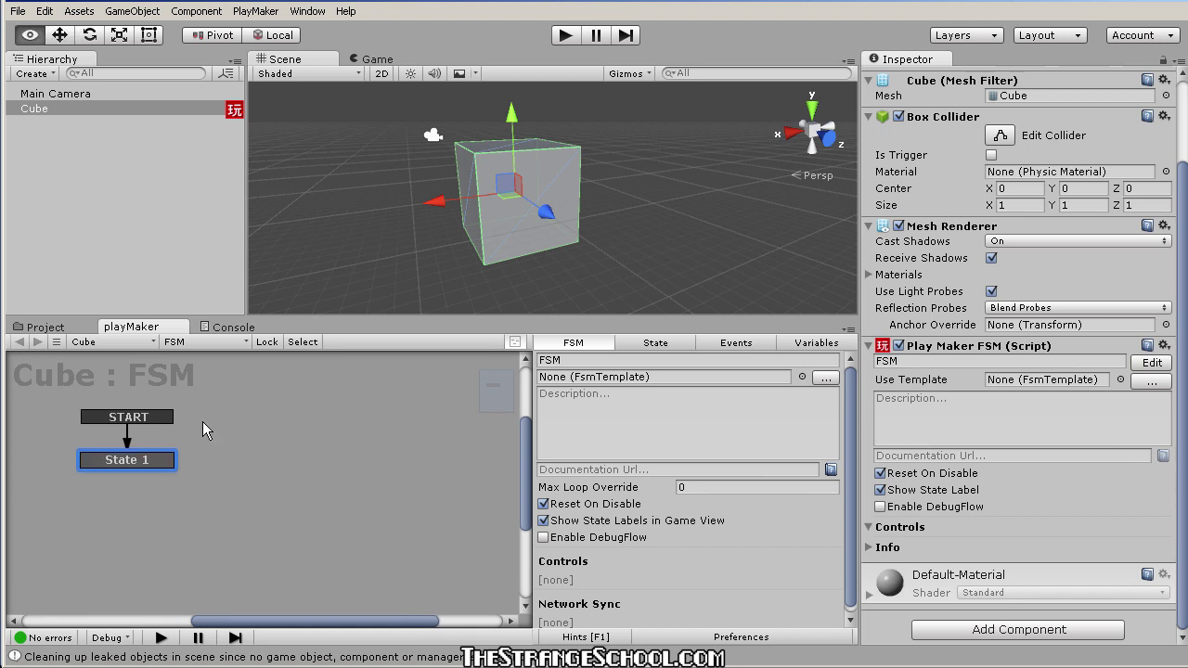
left_click_drag(181, 417, 210, 401, "alt")
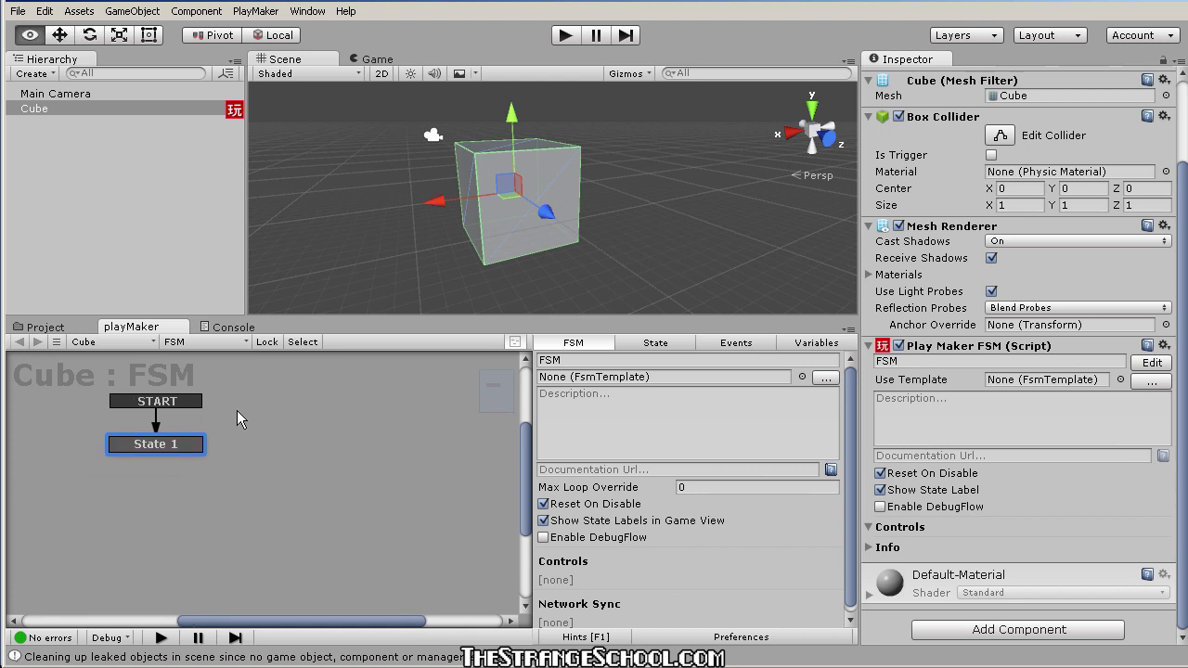
Name the FSM 'My first FSM' and select State 1 to show its settings.
left_click(579, 361)
type("My first FSM")
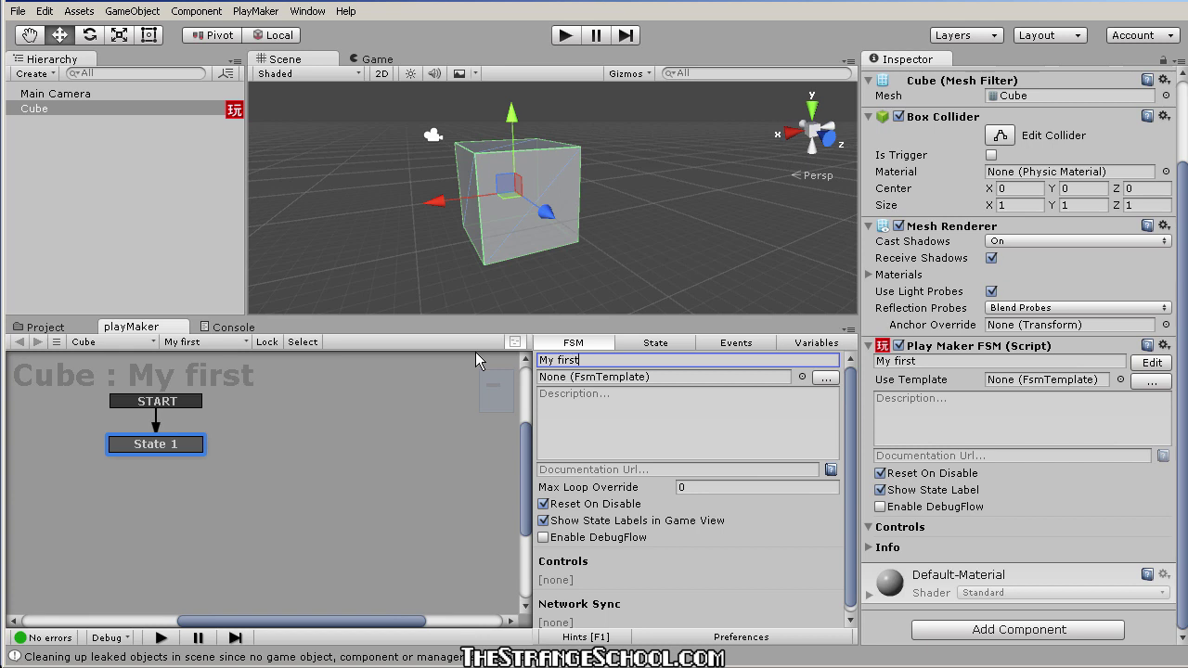
left_click(190, 449)
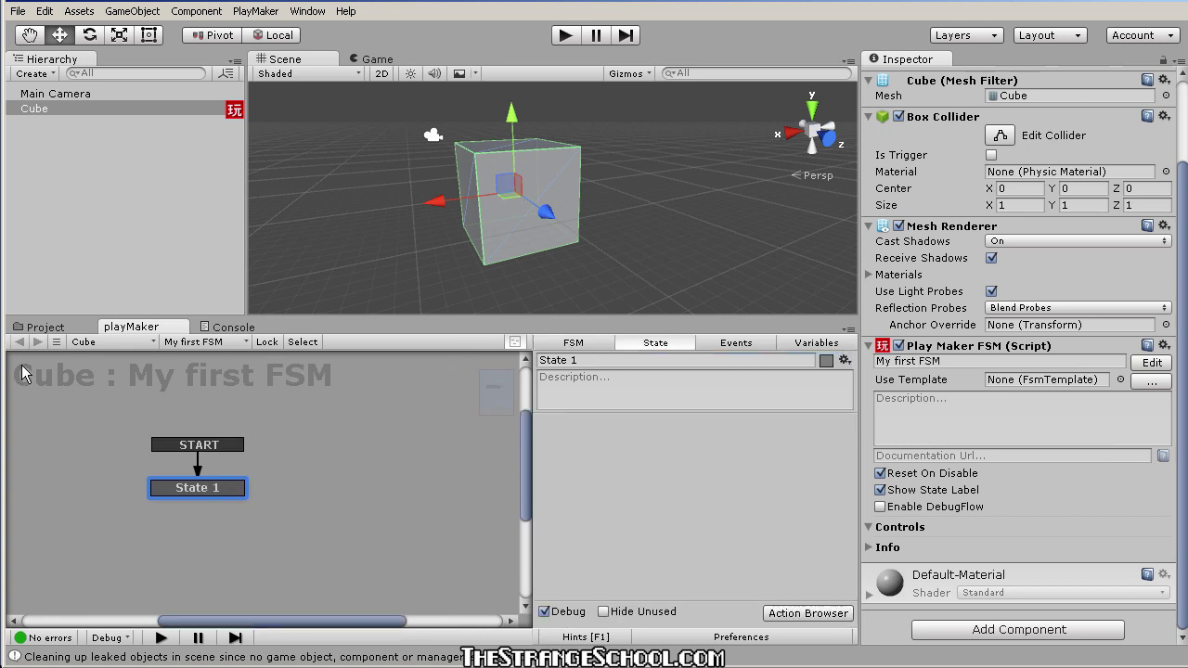
mouse_move(208, 483)
left_mouse_down()
mouse_move(161, 440)
mouse_move(174, 457)
left_mouse_up()
Rename State 1 to 'My first state' and reselect it to show its settings.
left_click(595, 360)
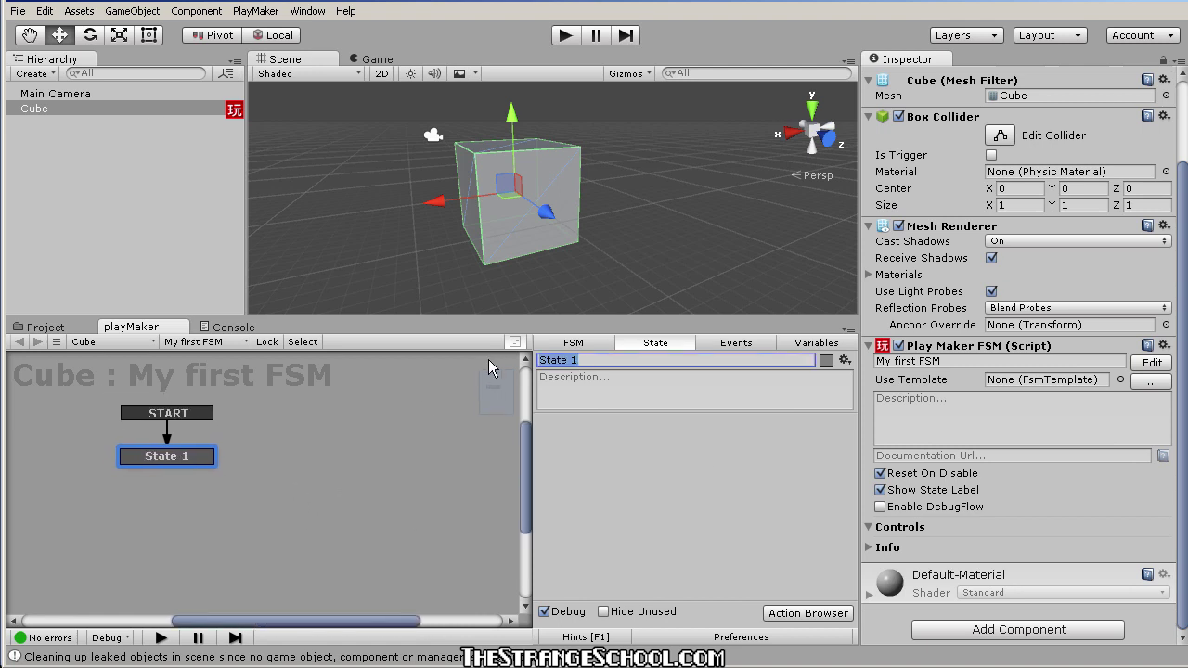
type("My f")
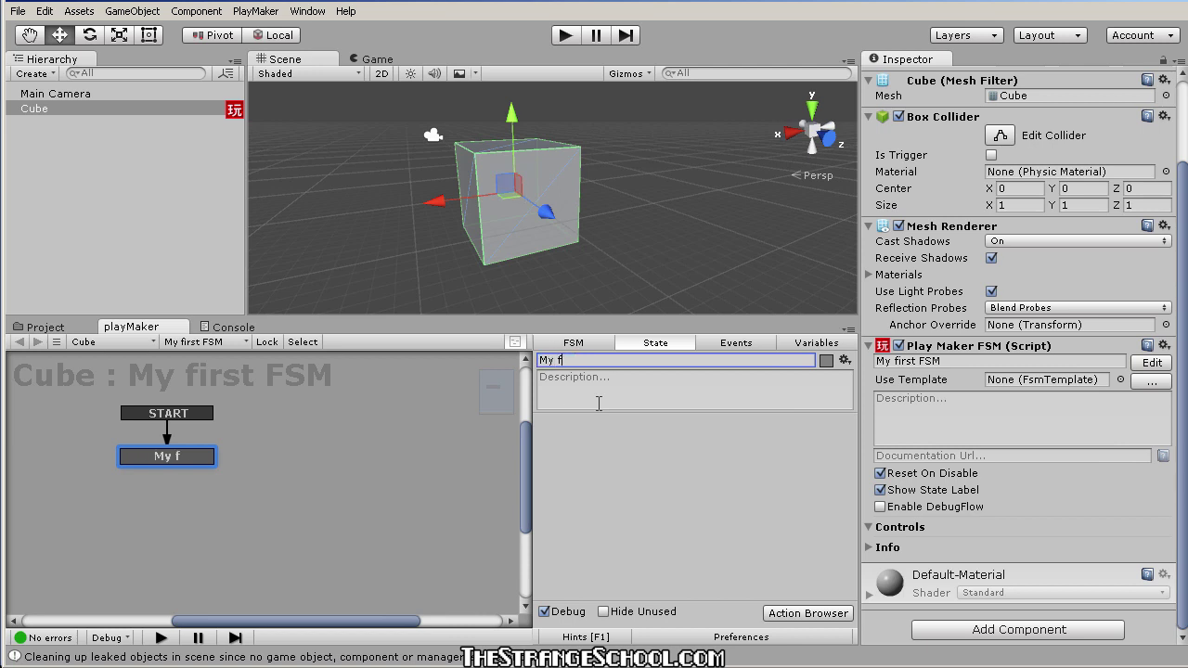
type("irst state")
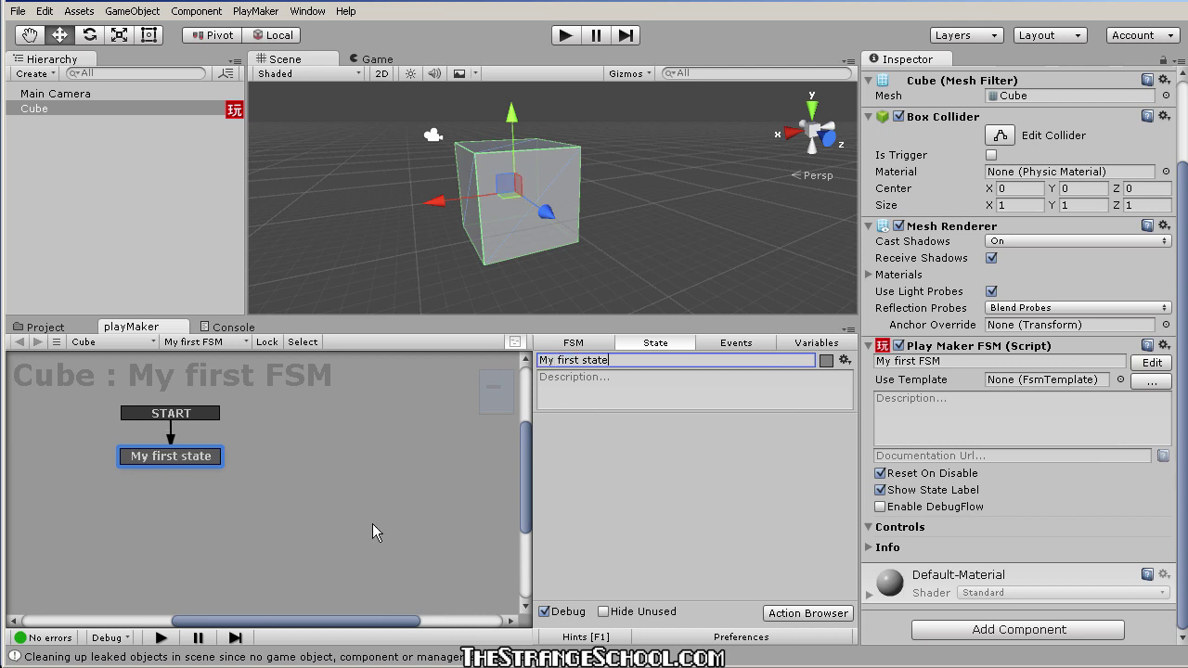
left_click(168, 456)
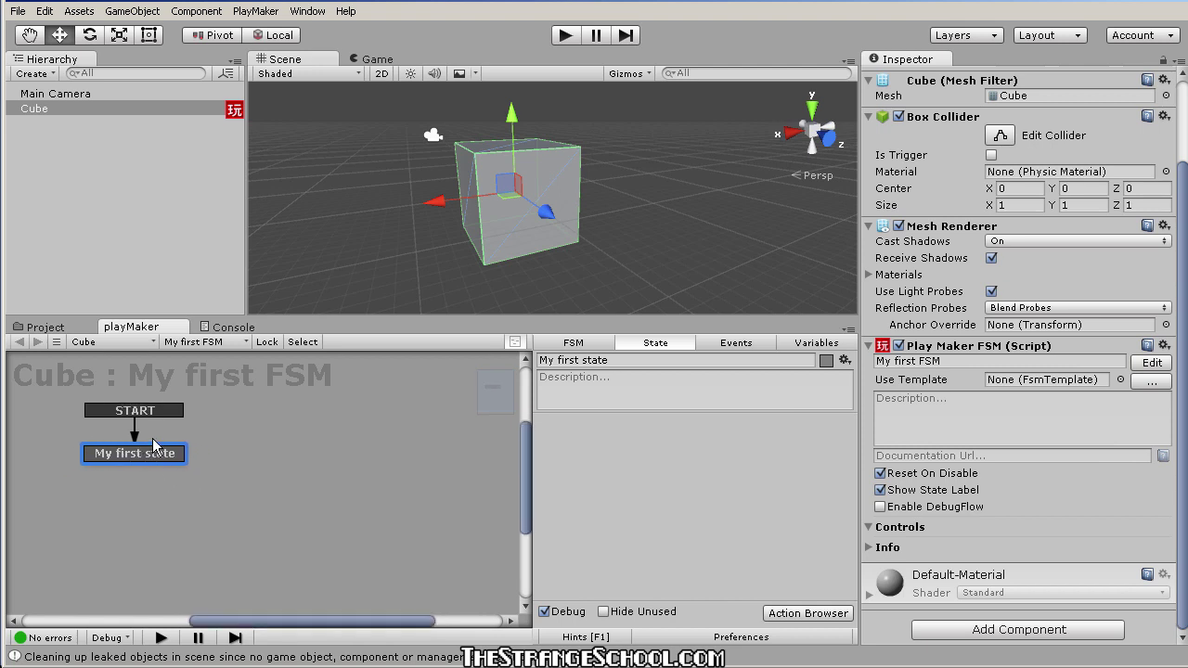
left_click(127, 455)
left_click(213, 504)
left_click(154, 460)
left_click(237, 516)
left_click(129, 453)
left_click(207, 483)
left_click(164, 454)
left_click_drag(143, 448, 135, 452)
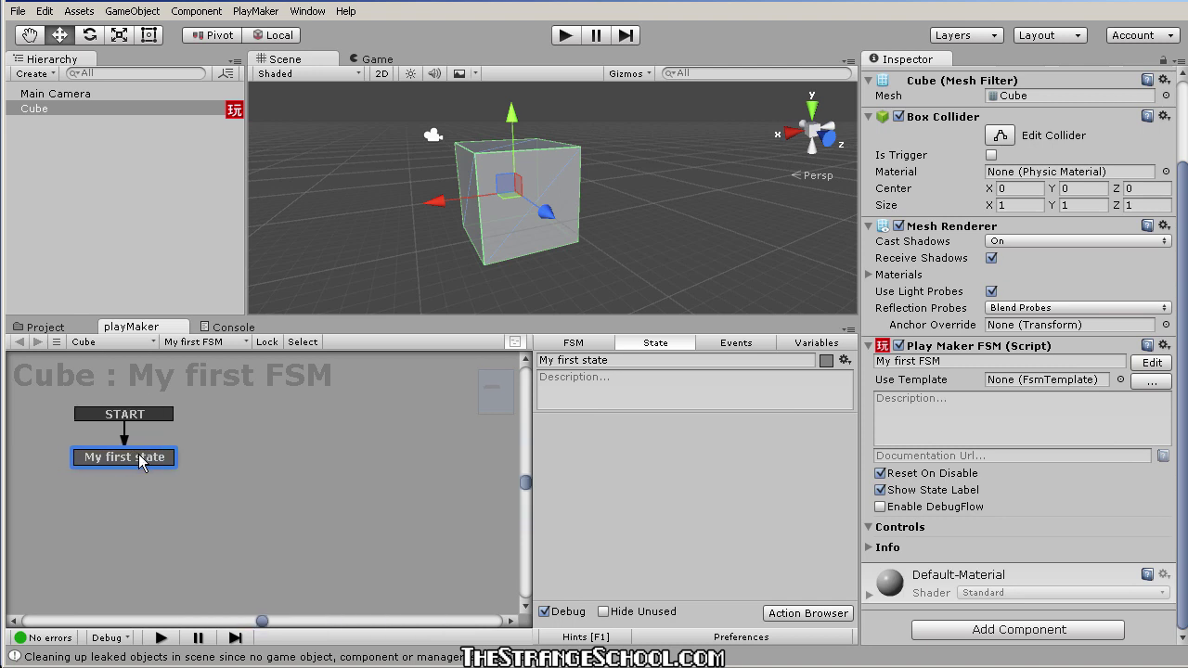
Open the Action Browser and expand the Animation, Character and Level categories.
left_click(800, 615)
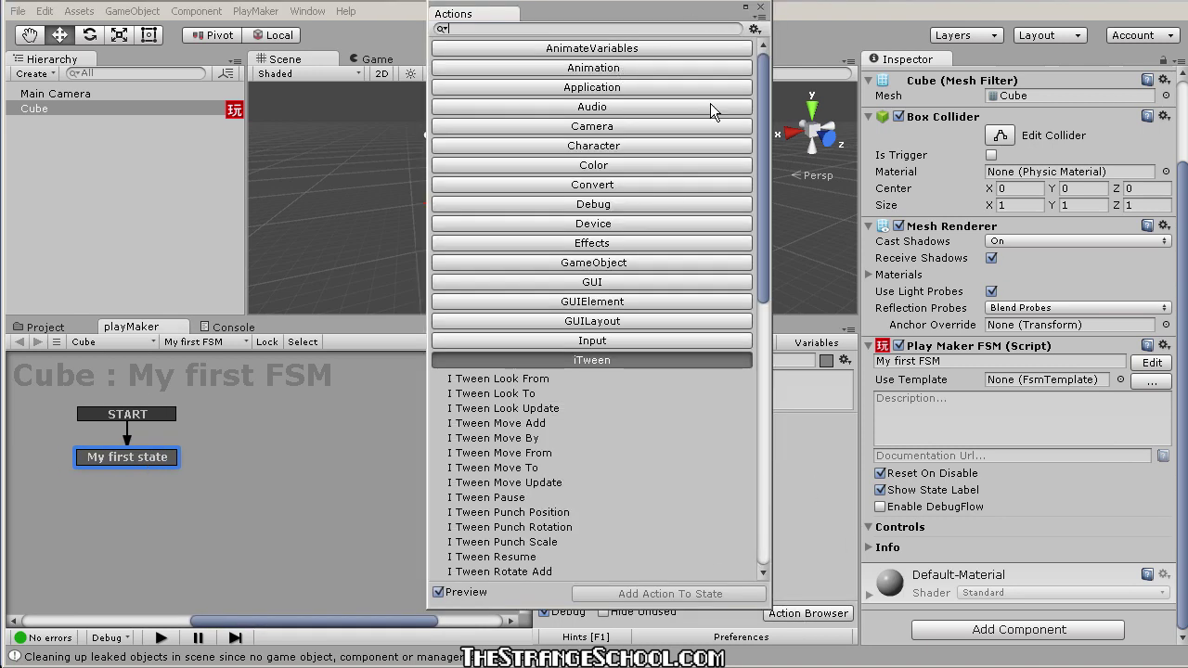
left_click(661, 361)
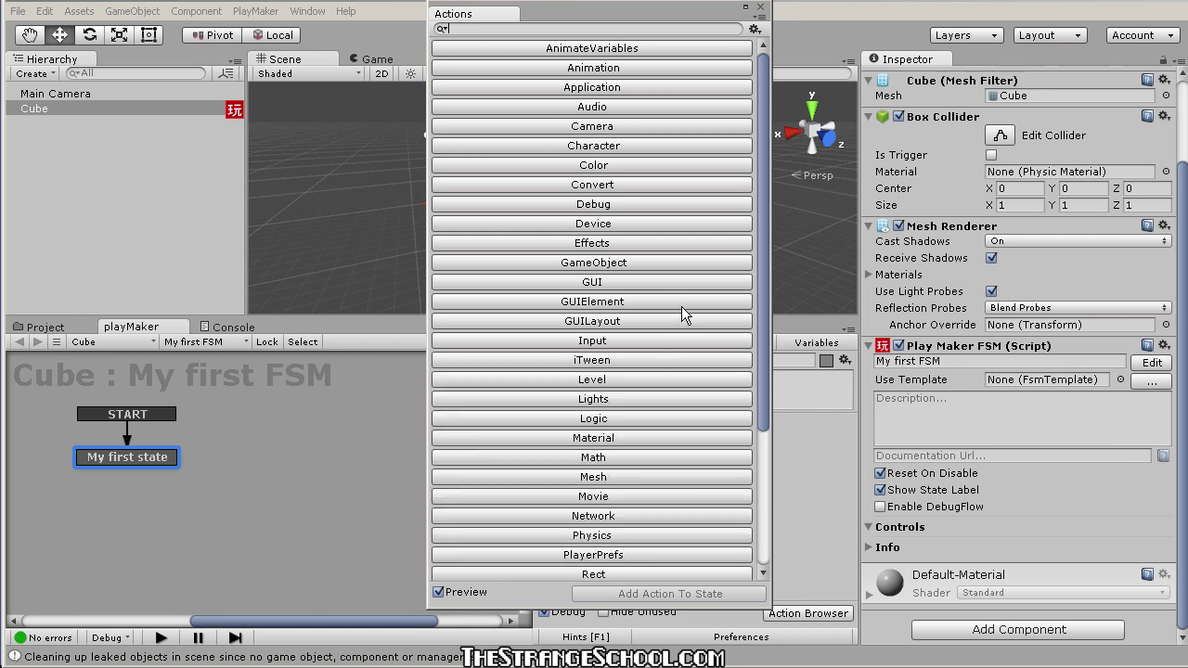
scroll(614, 167, "down", 3)
scroll(634, 218, "up", 3)
left_click(594, 69)
left_click(586, 355)
left_click(599, 467)
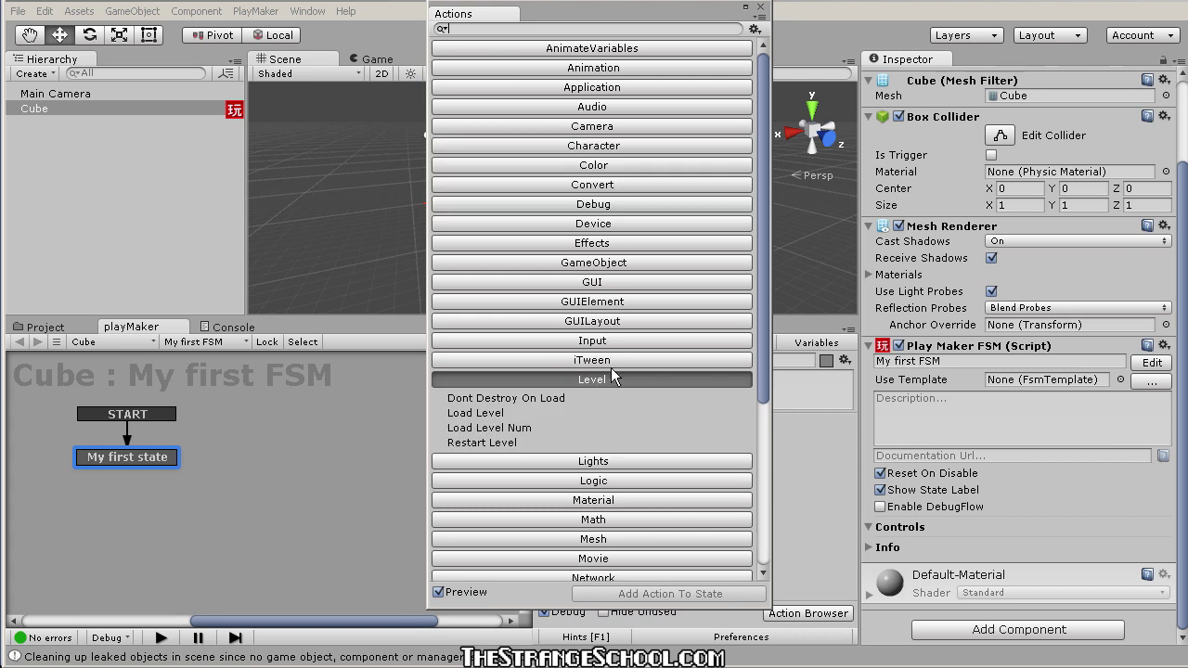
left_click(599, 380)
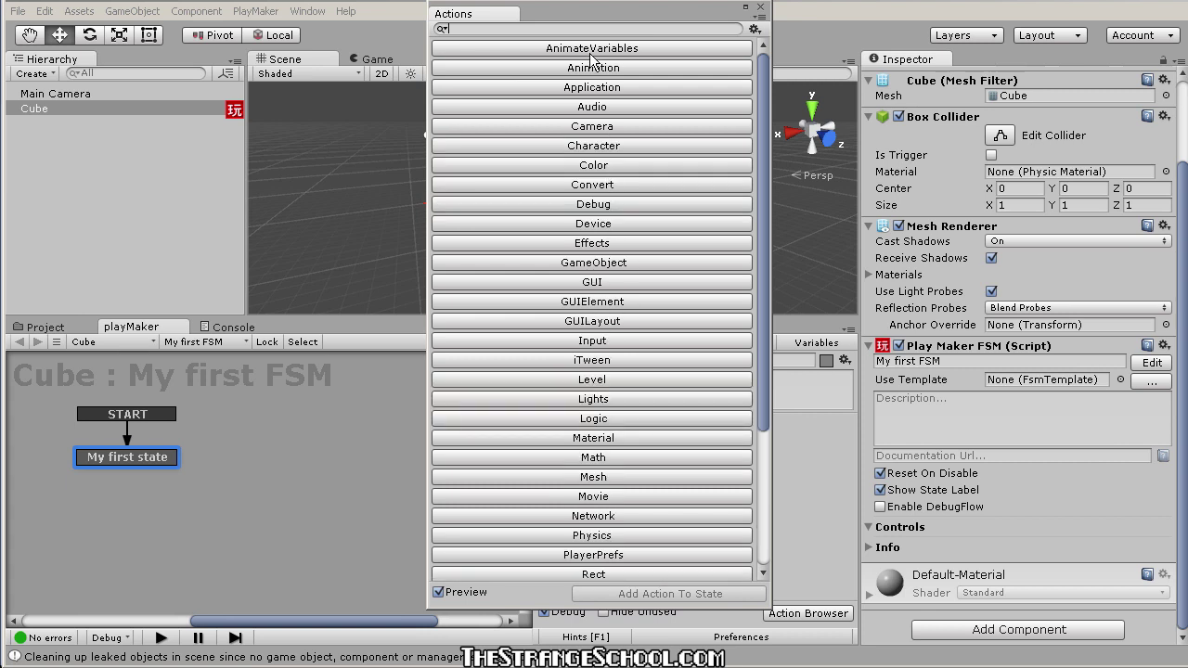
left_click_drag(587, 13, 674, 30)
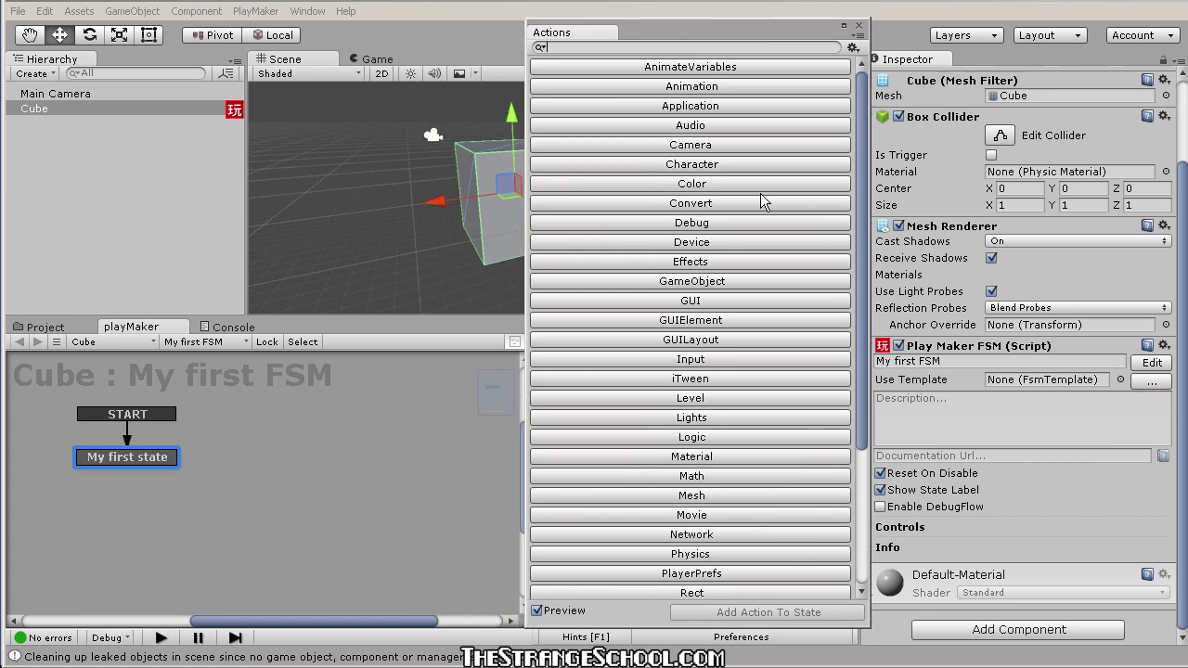
left_click_drag(694, 20, 657, 15)
Preview Character and AnimateVariables actions, then dock the Actions panel beside the Inspector.
left_click(628, 153)
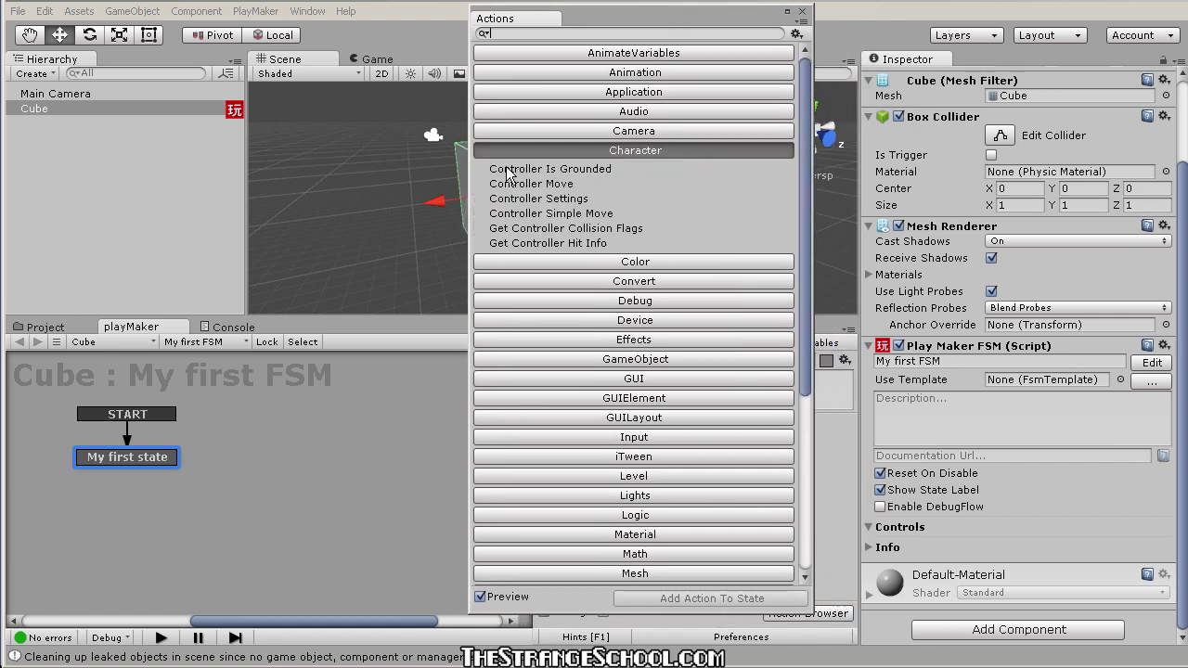
left_click(550, 172)
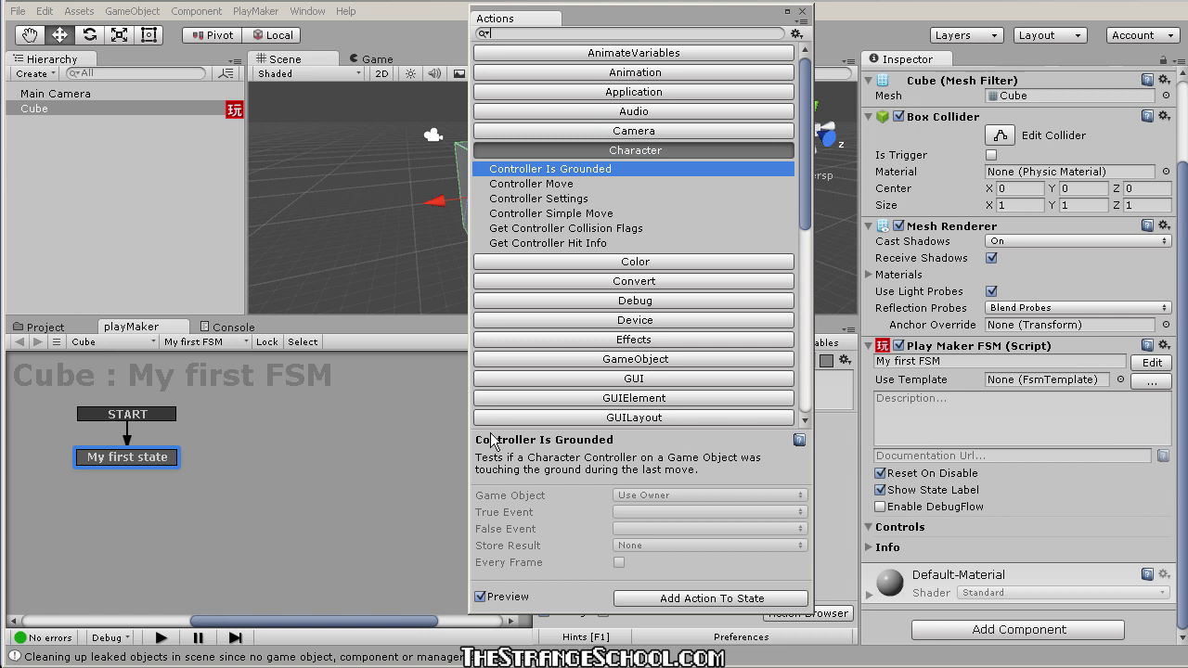
left_click(523, 190)
left_click(544, 199)
left_click(562, 227)
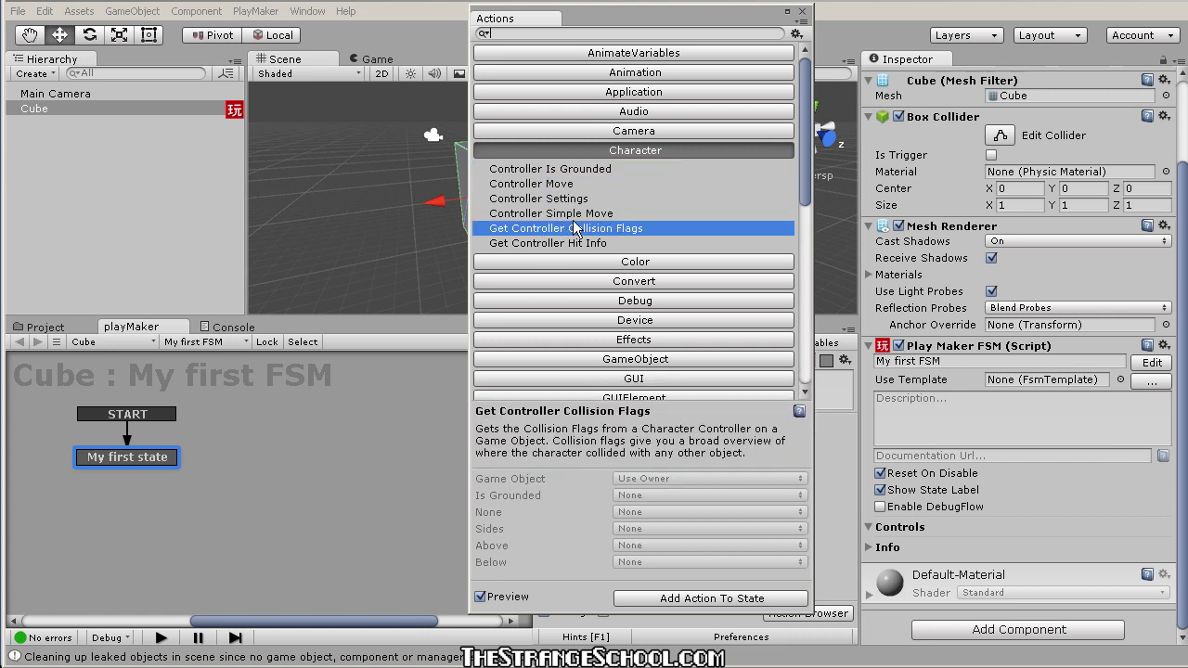
left_click(586, 153)
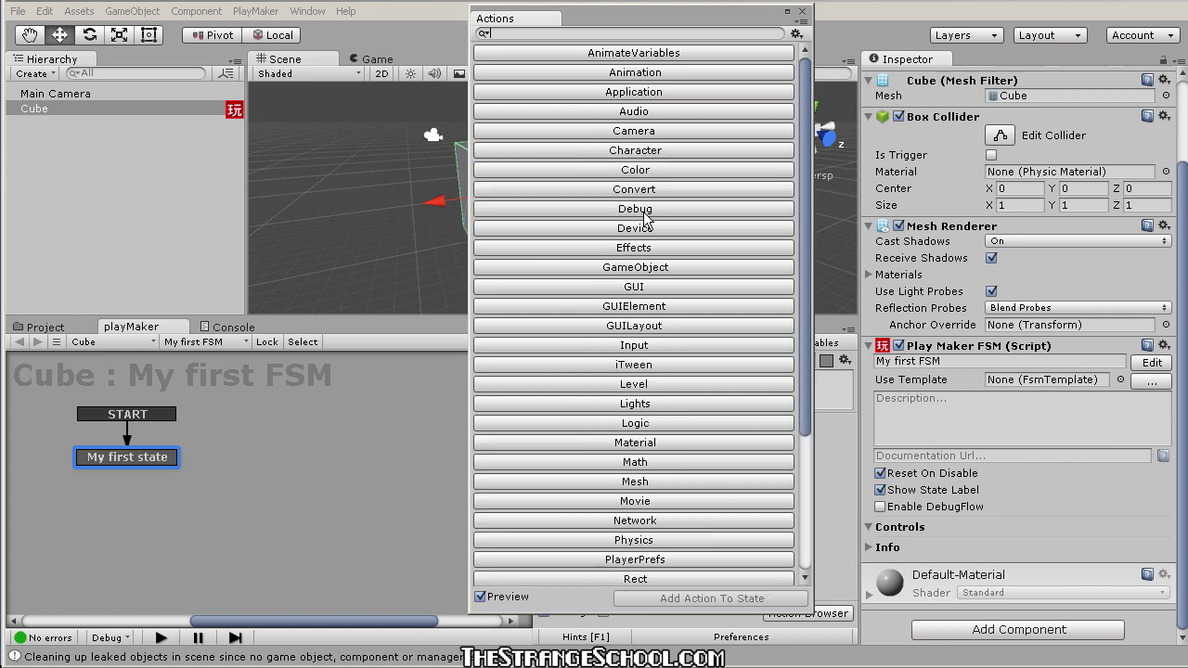
left_click(607, 58)
left_click(549, 131)
left_click(563, 175)
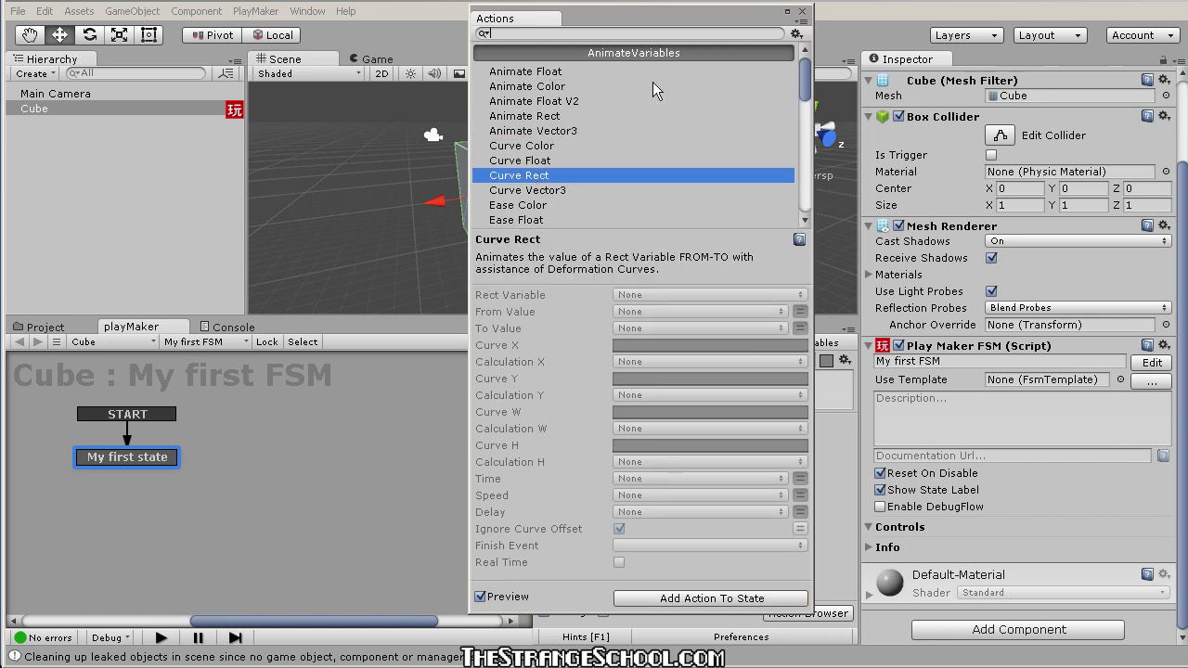
left_click(632, 52)
left_click_drag(625, 22, 545, 33)
left_click_drag(454, 22, 972, 61)
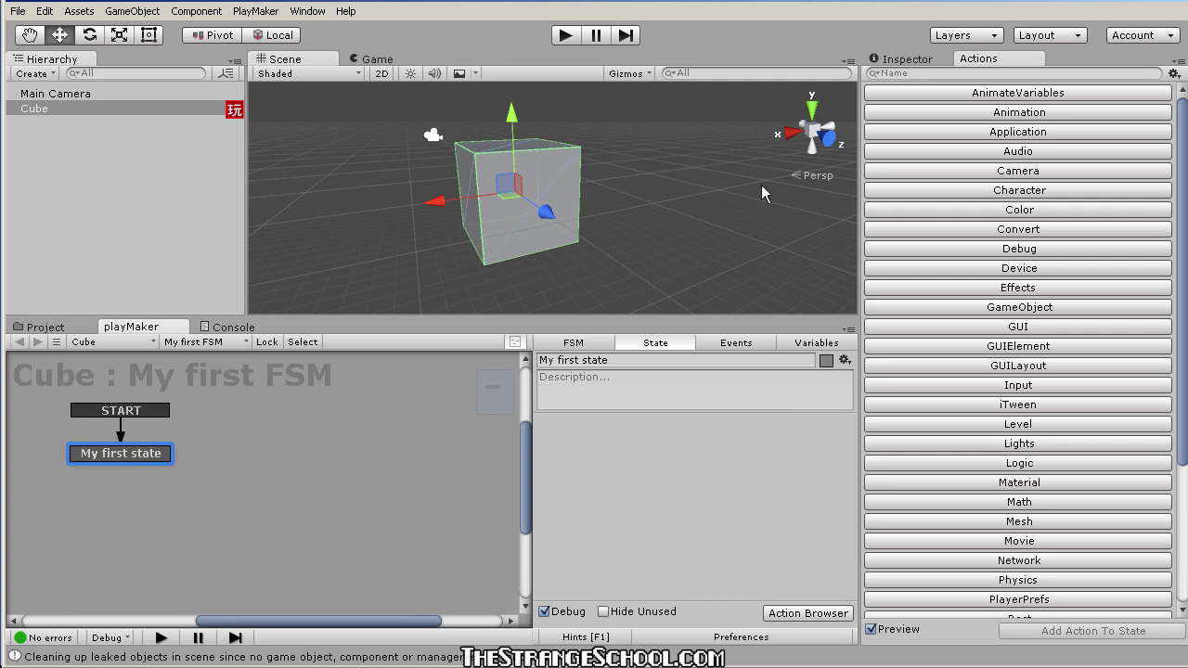
Search the actions for 'wait' and add the Wait action, Time 1, to My first state.
left_click(898, 74)
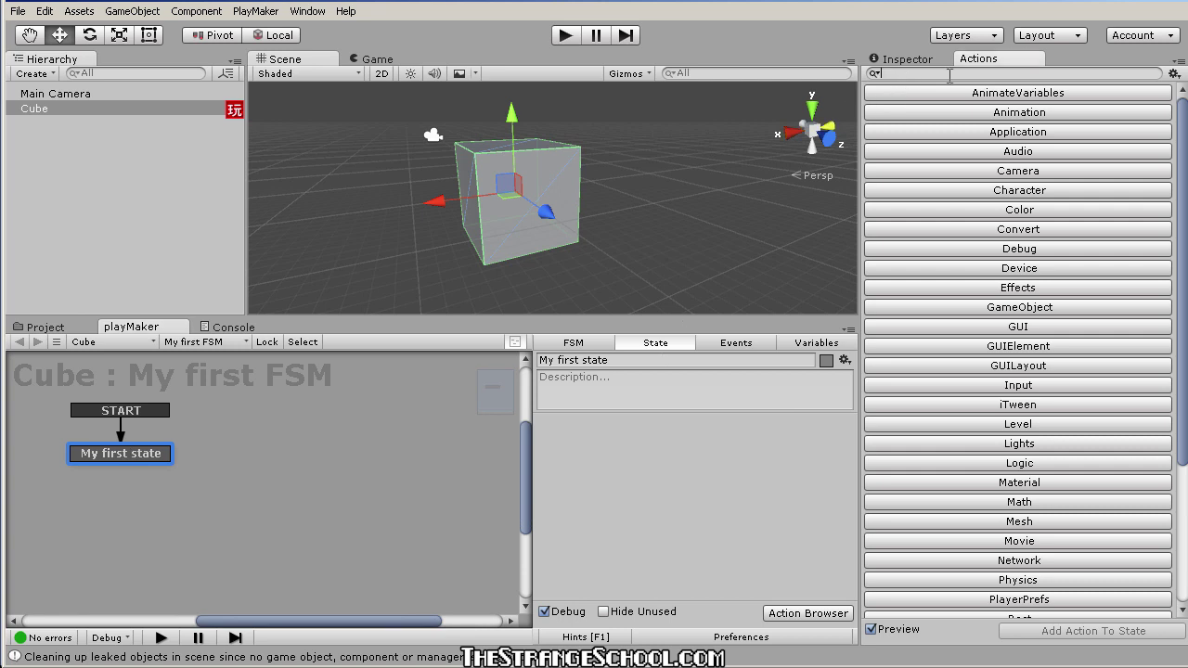
type("wait")
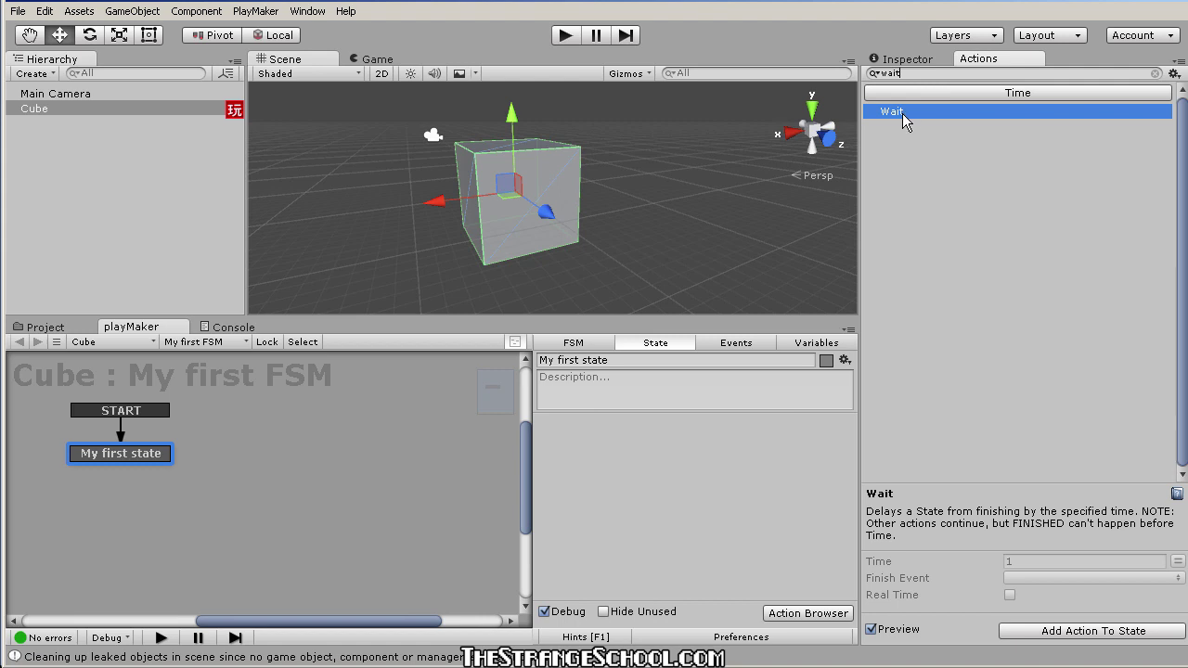
double_click(903, 113)
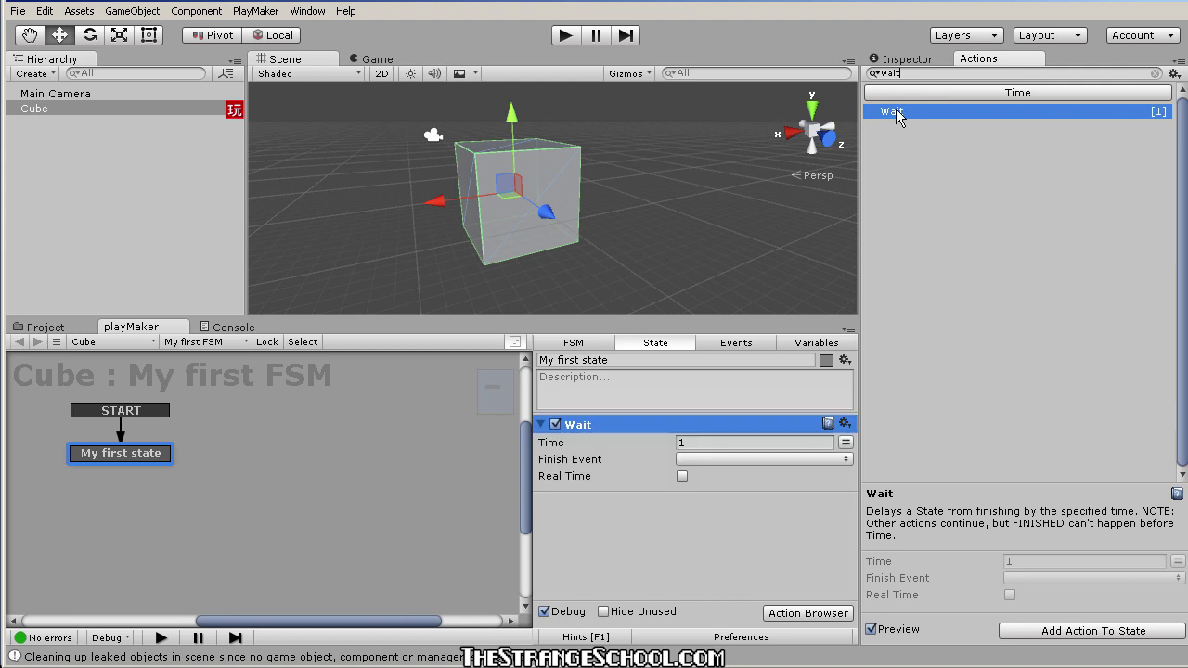
left_click(168, 449)
left_click(123, 459)
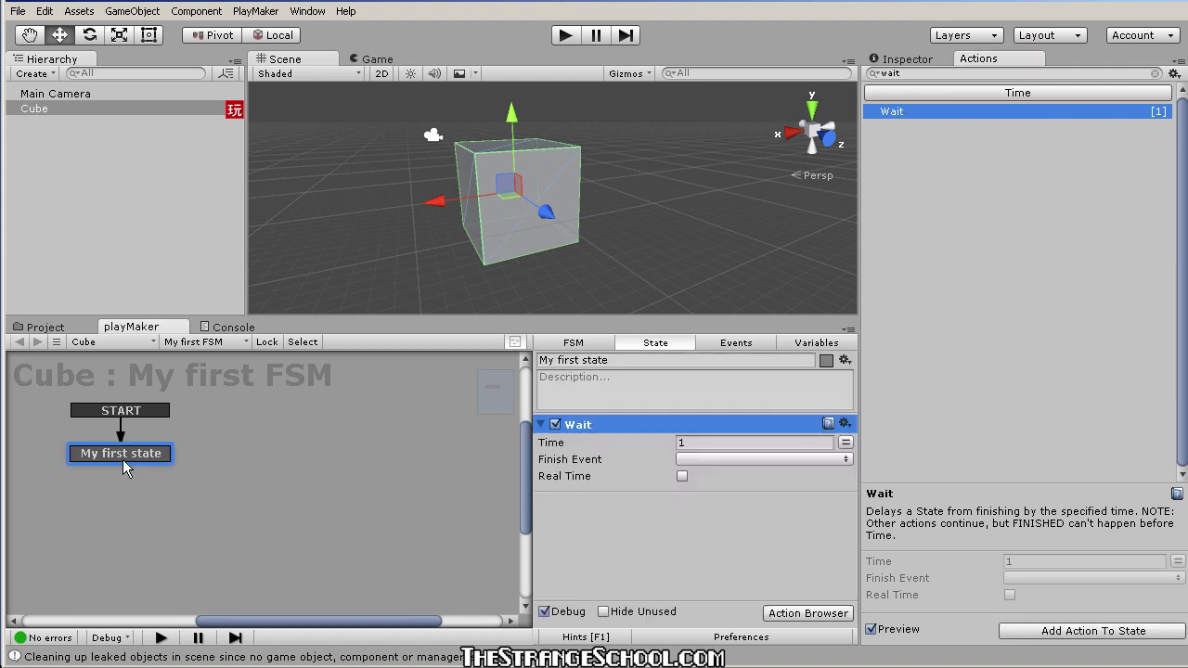
left_click(125, 459)
left_click(127, 459)
left_click(733, 343)
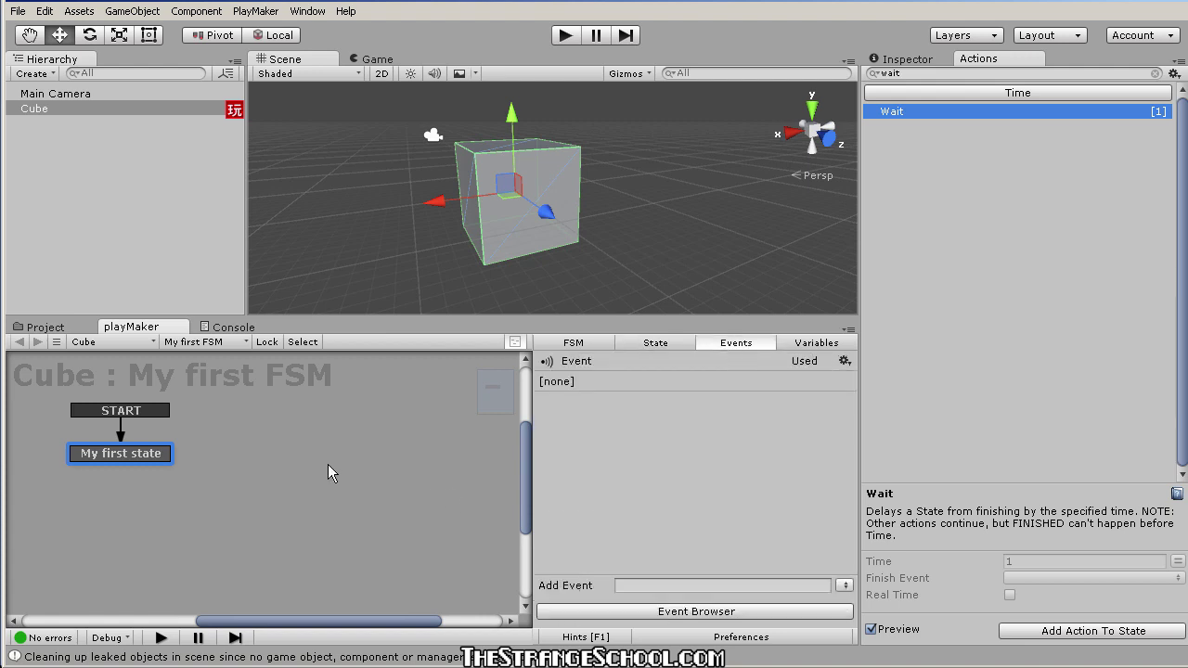
left_click(165, 455)
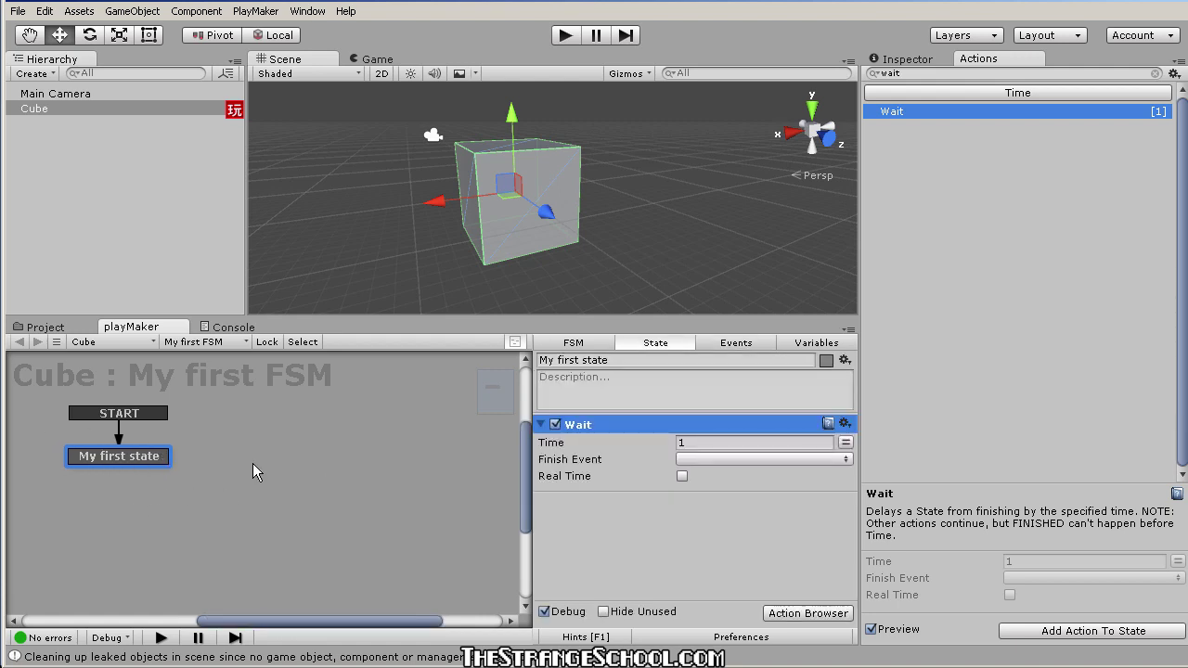
Add a new state to the graph named 'do stuff'.
right_click(268, 429)
left_click(289, 441)
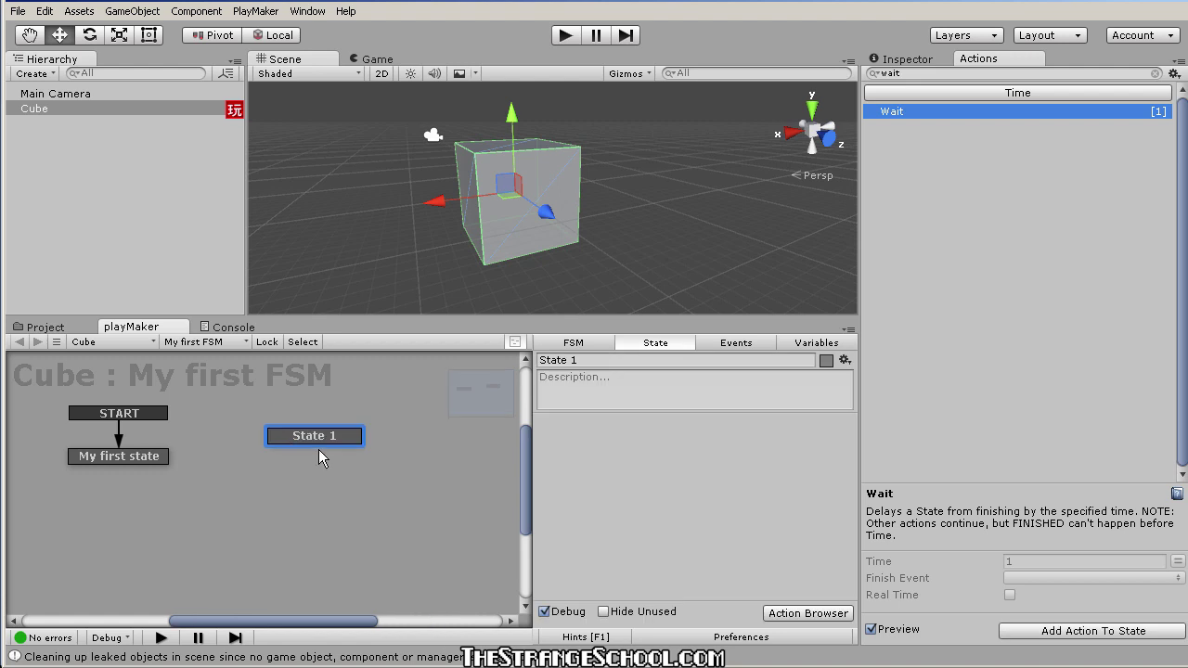
type("do stuff")
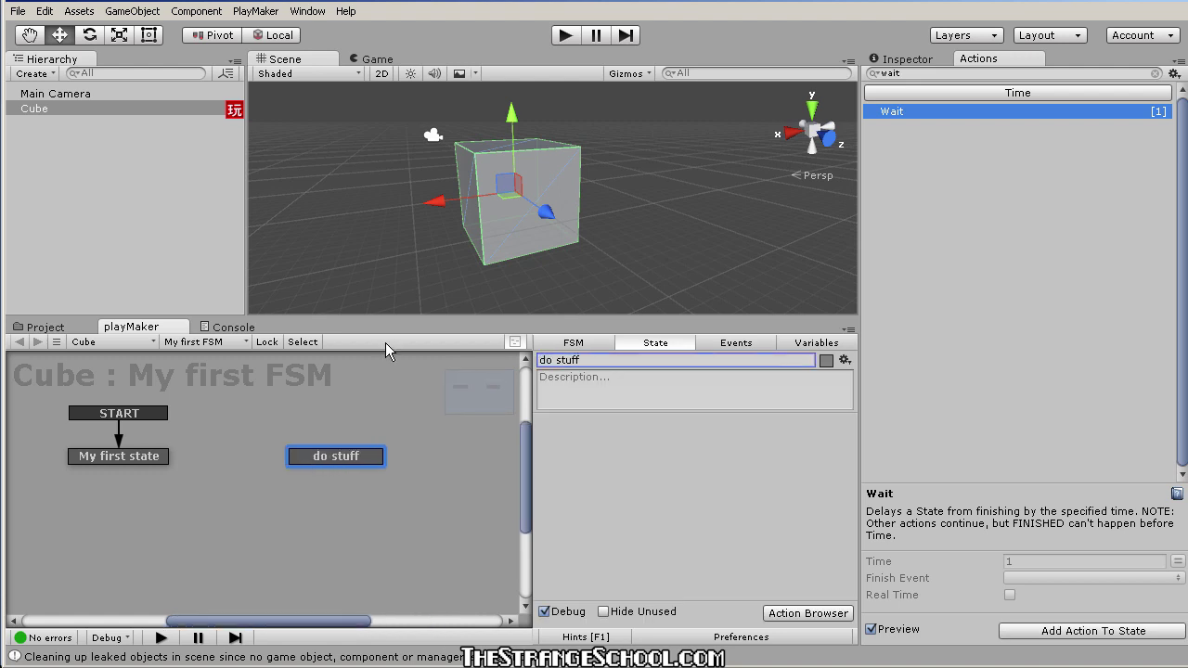
left_click_drag(308, 457, 298, 460)
Switch between My first state and do stuff, then show the FSM's empty Events list.
left_click(139, 457)
left_click(306, 460)
left_click(131, 453)
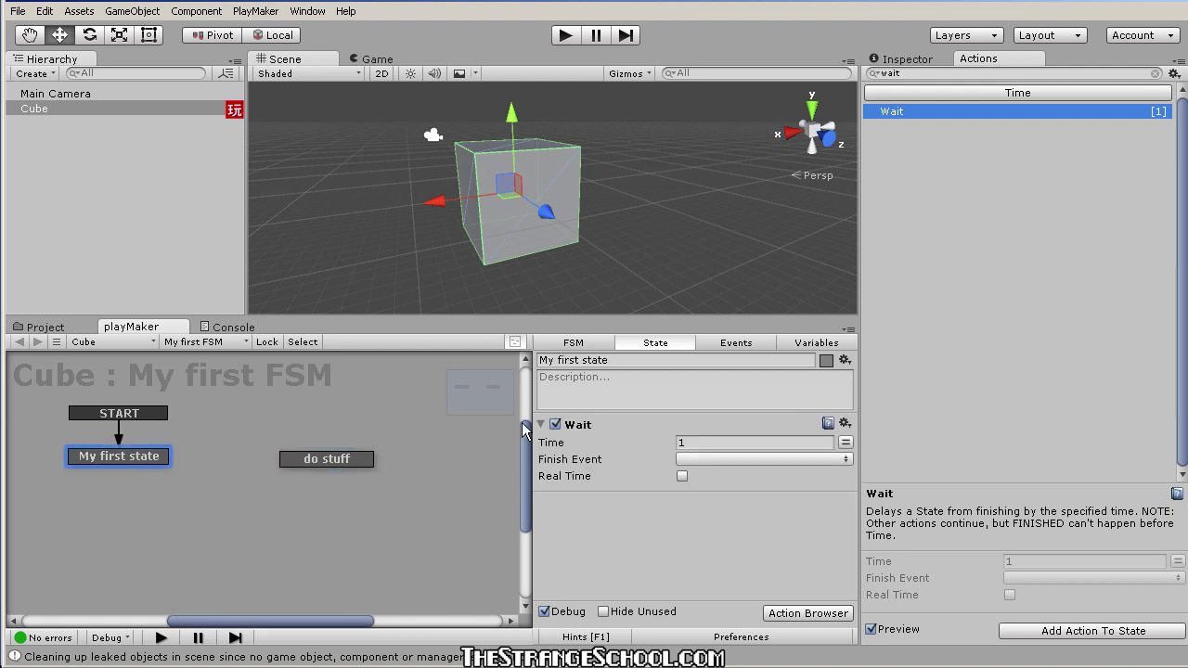
left_click(350, 466)
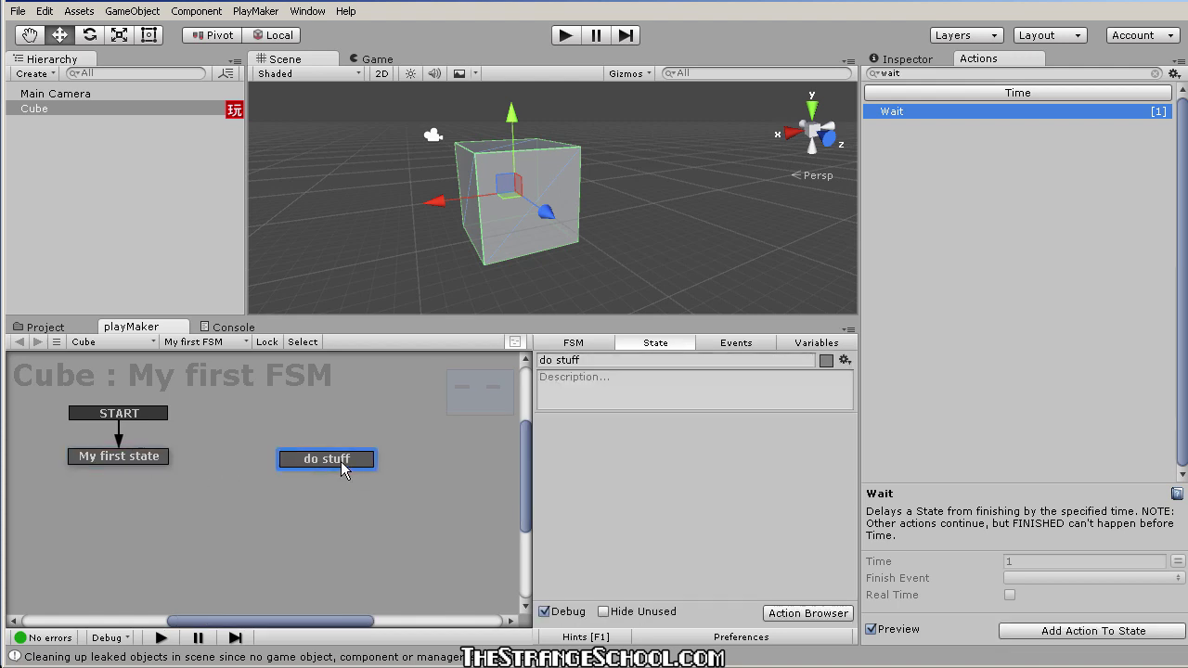
left_click(733, 344)
left_click(123, 459)
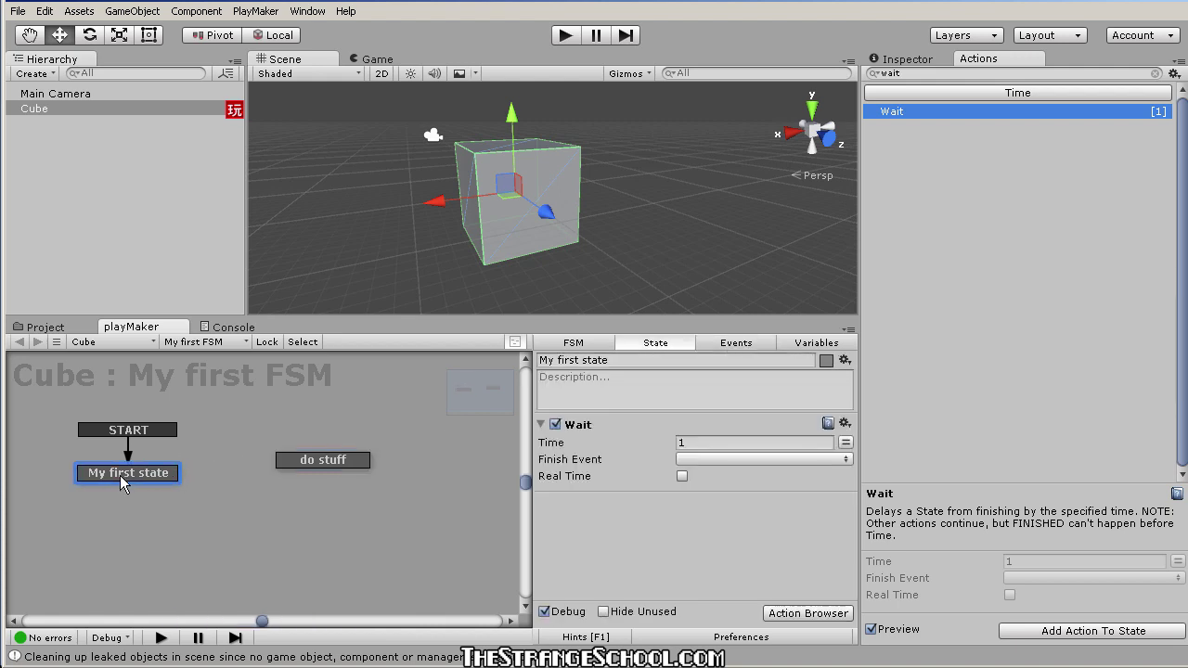
left_click_drag(132, 474, 119, 453)
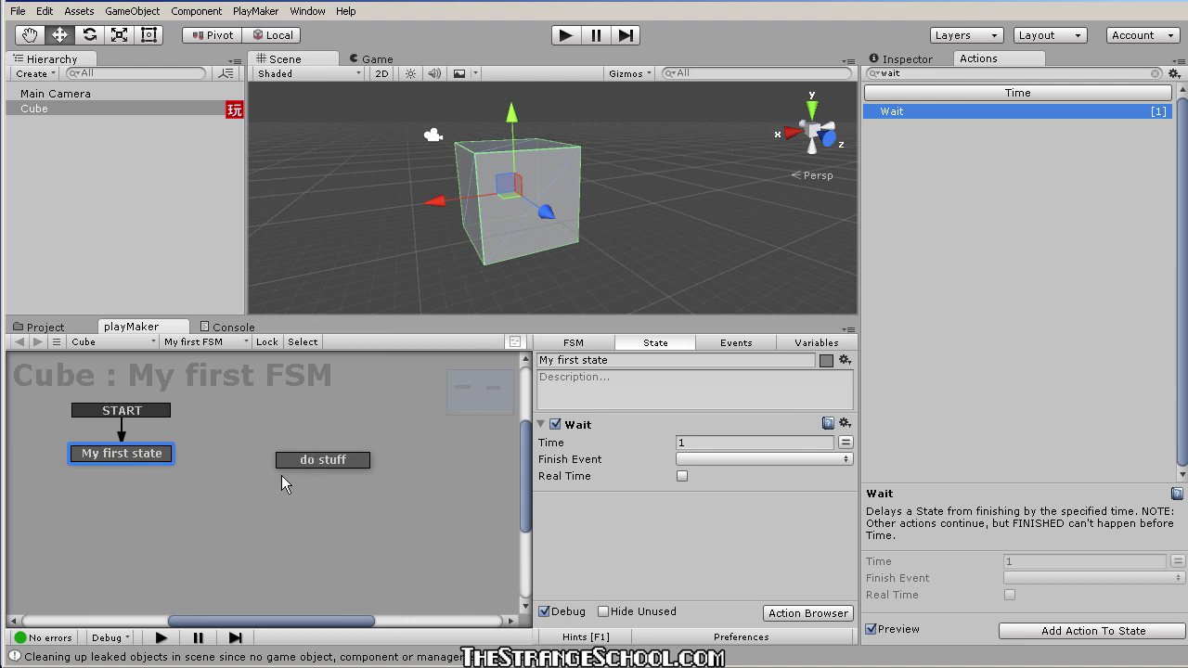
left_click(743, 343)
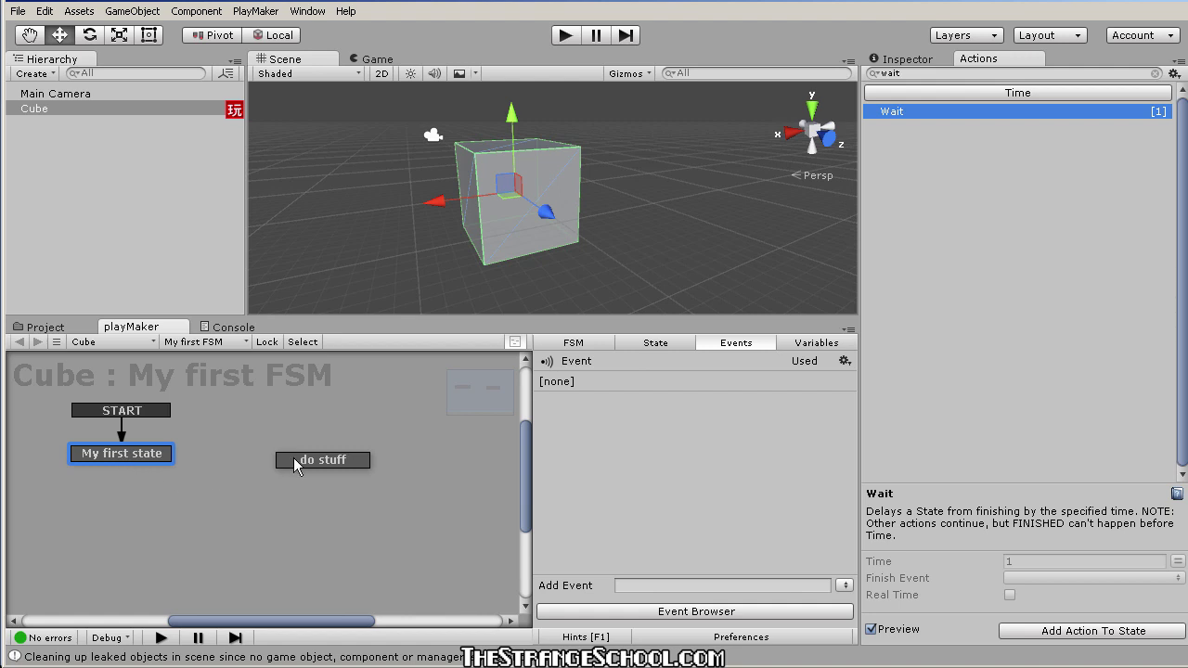
Add the event 'go do stuff' and return to My first state's actions.
left_click(678, 584)
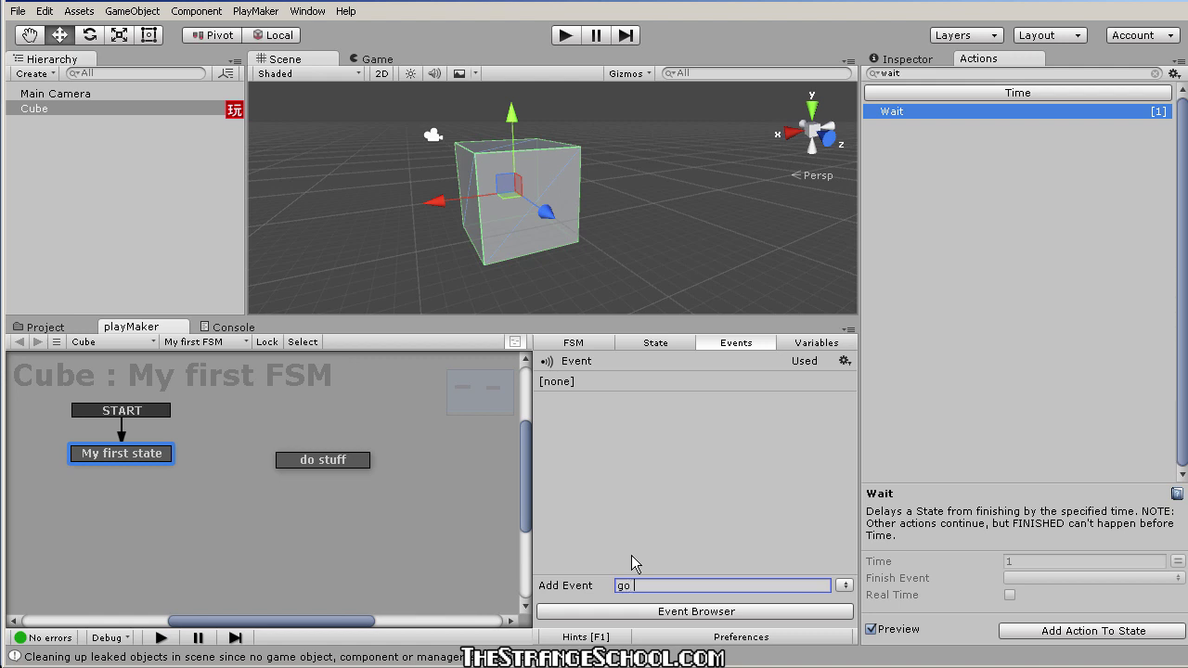
type("go do stuff")
key("Return")
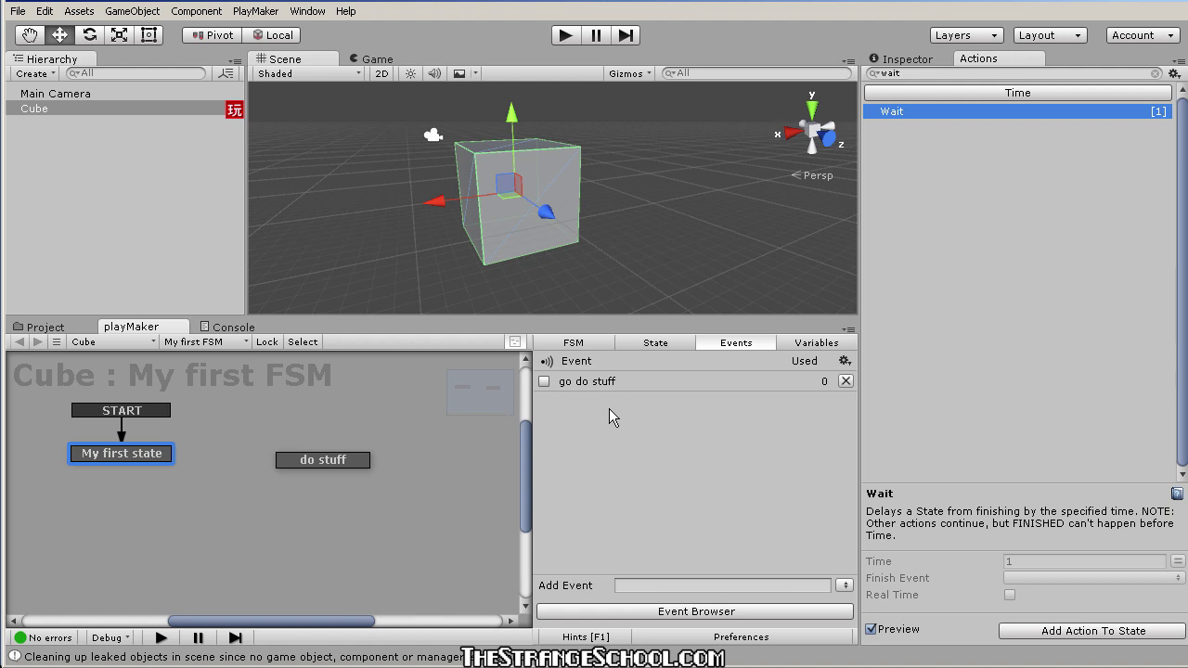
left_click_drag(149, 456, 81, 450)
left_click(748, 351)
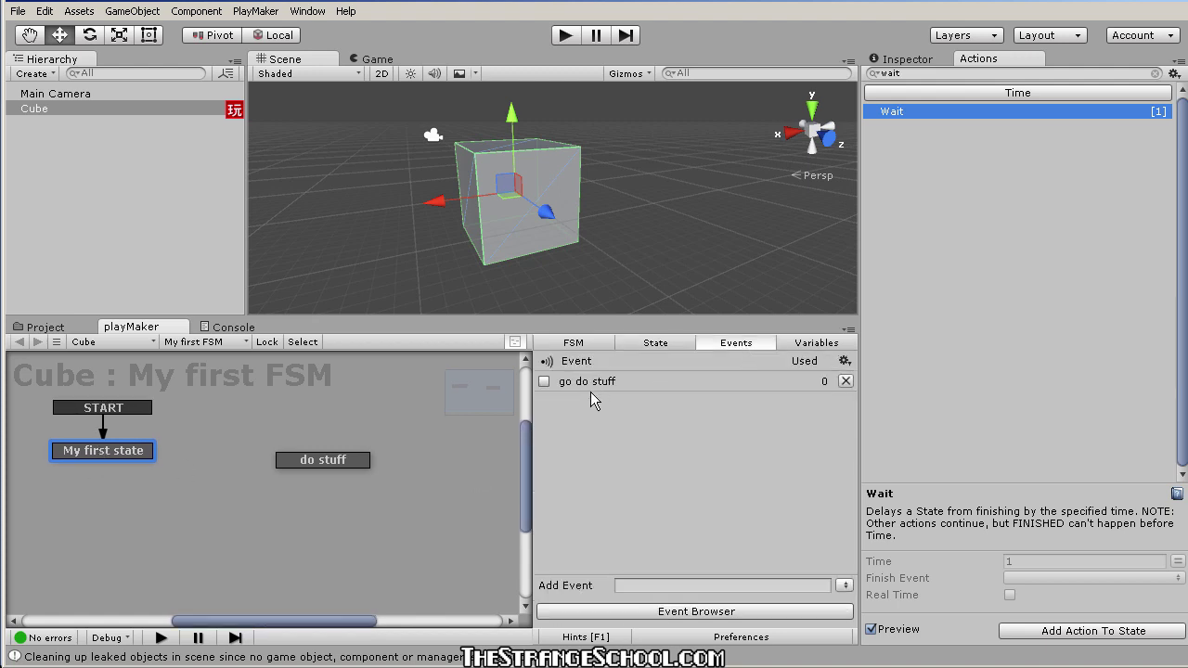
left_click(654, 343)
mouse_move(126, 450)
left_mouse_down()
mouse_move(136, 451)
mouse_move(117, 456)
mouse_move(131, 449)
left_mouse_up()
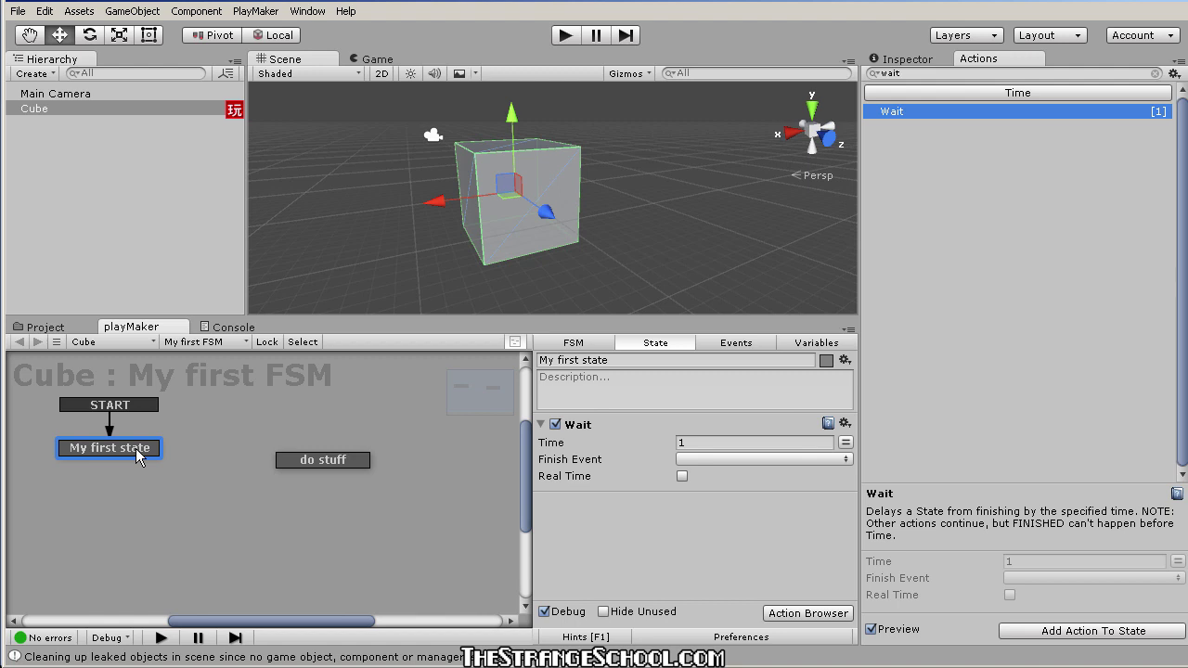
Add a 'go do stuff' transition to My first state and link it to do stuff.
left_click_drag(103, 445, 107, 445)
right_click(106, 444)
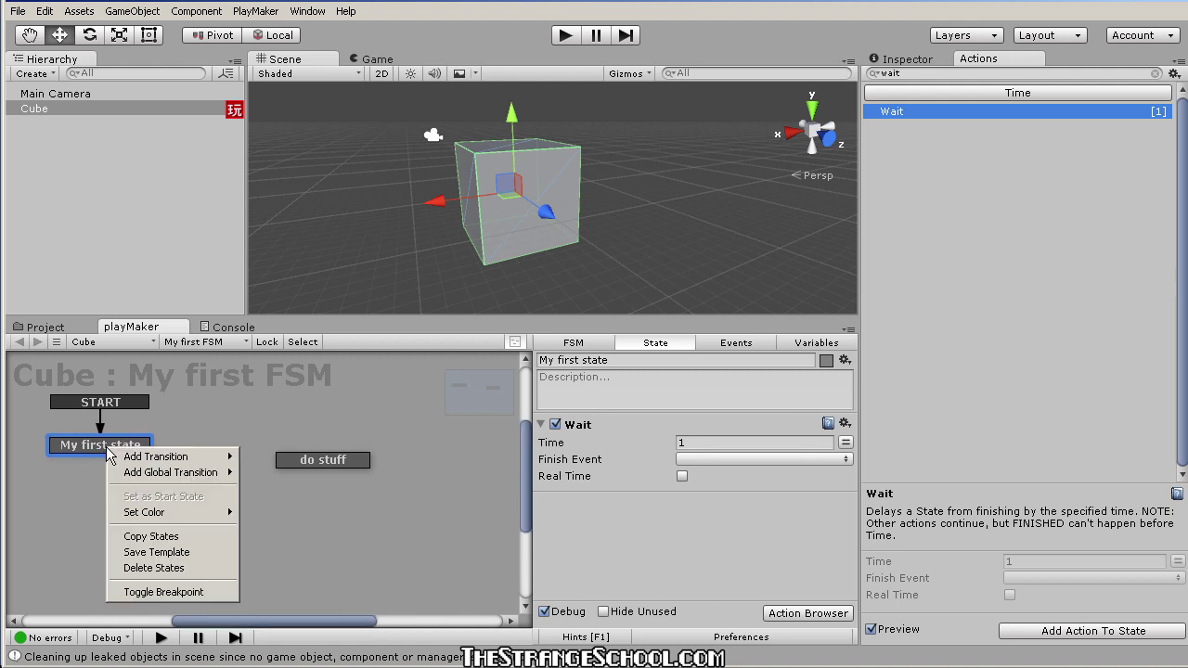
mouse_move(127, 469)
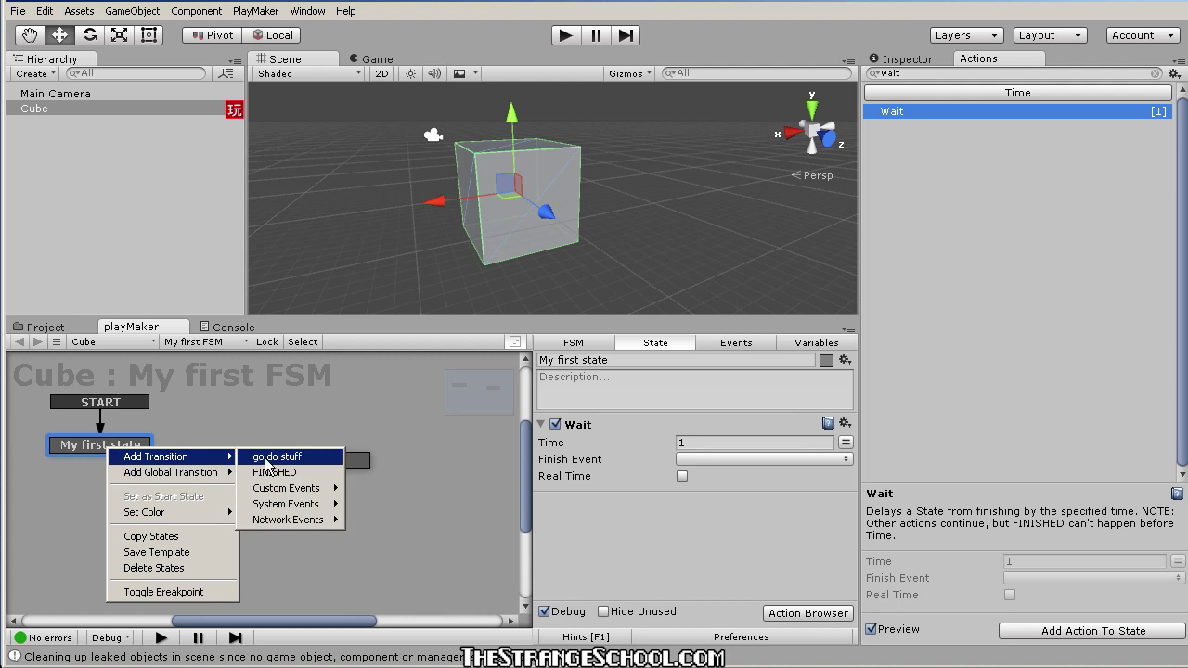
left_click(269, 456)
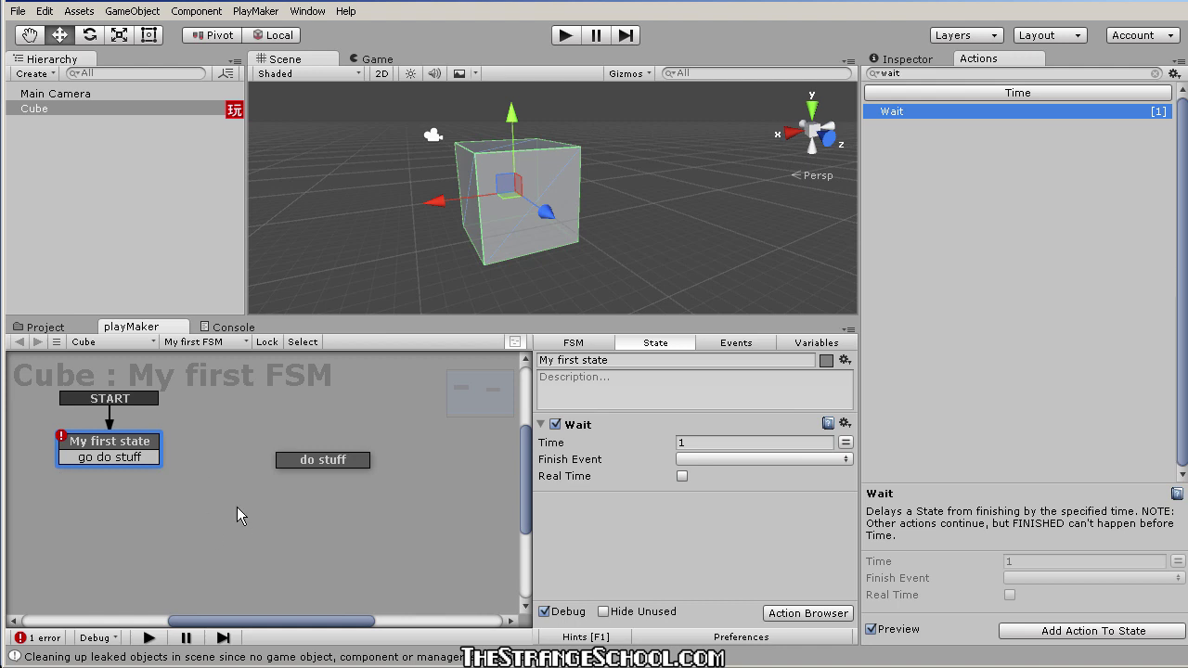
left_click_drag(138, 461, 305, 458)
left_click_drag(305, 458, 284, 473)
left_click(122, 463)
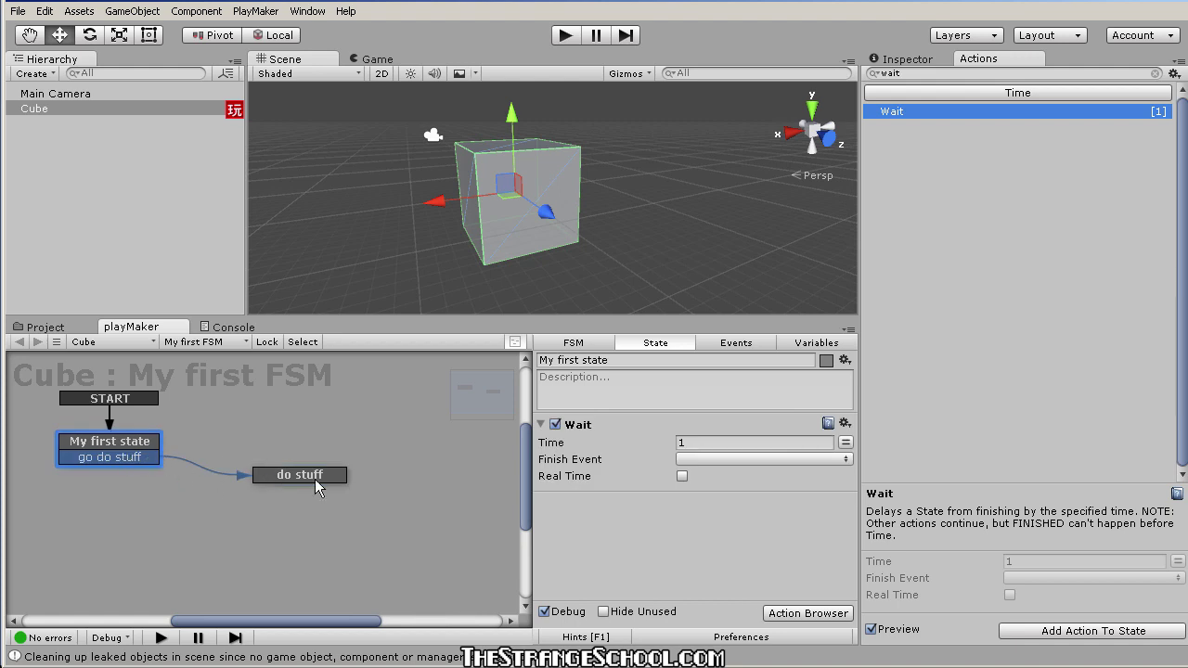
left_click_drag(109, 443, 111, 452)
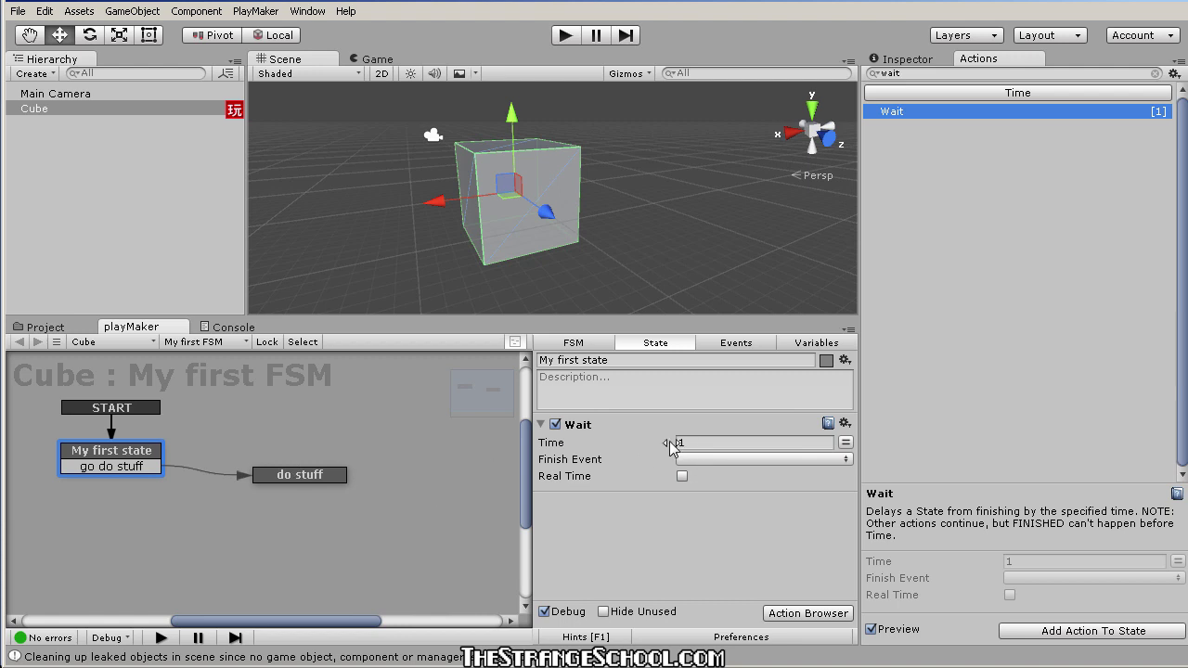
Set the Wait action's Time to 3 and its Finish Event to 'go do stuff'.
left_click(619, 436)
type("3")
key("Return")
left_click(713, 459)
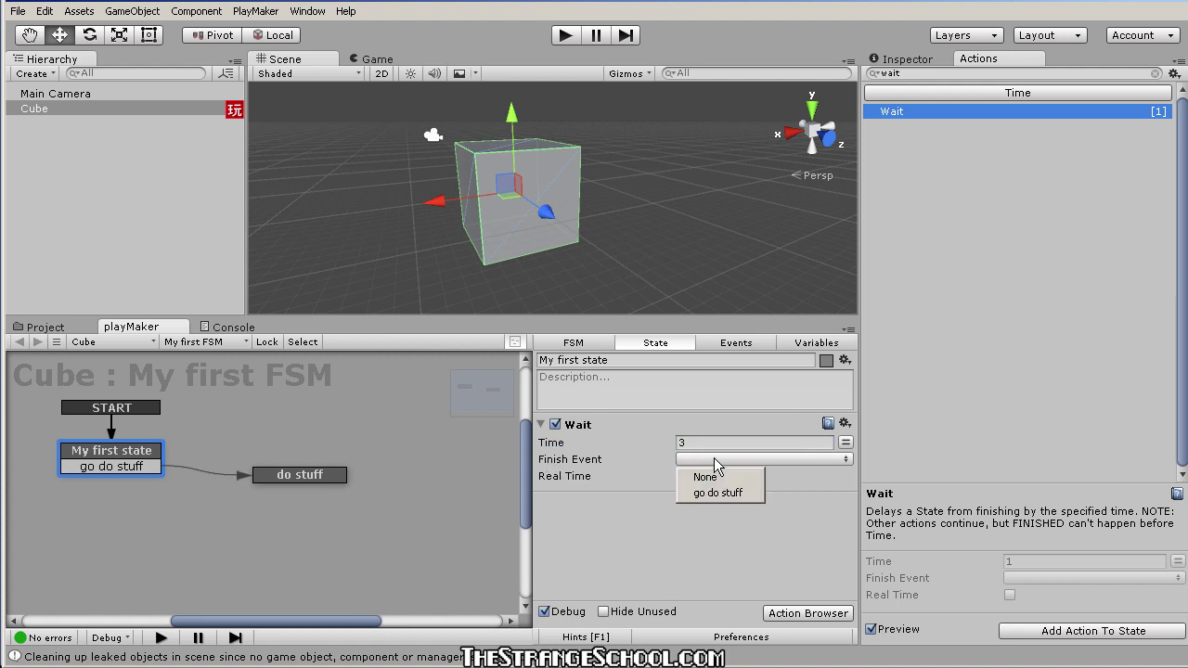
left_click(712, 493)
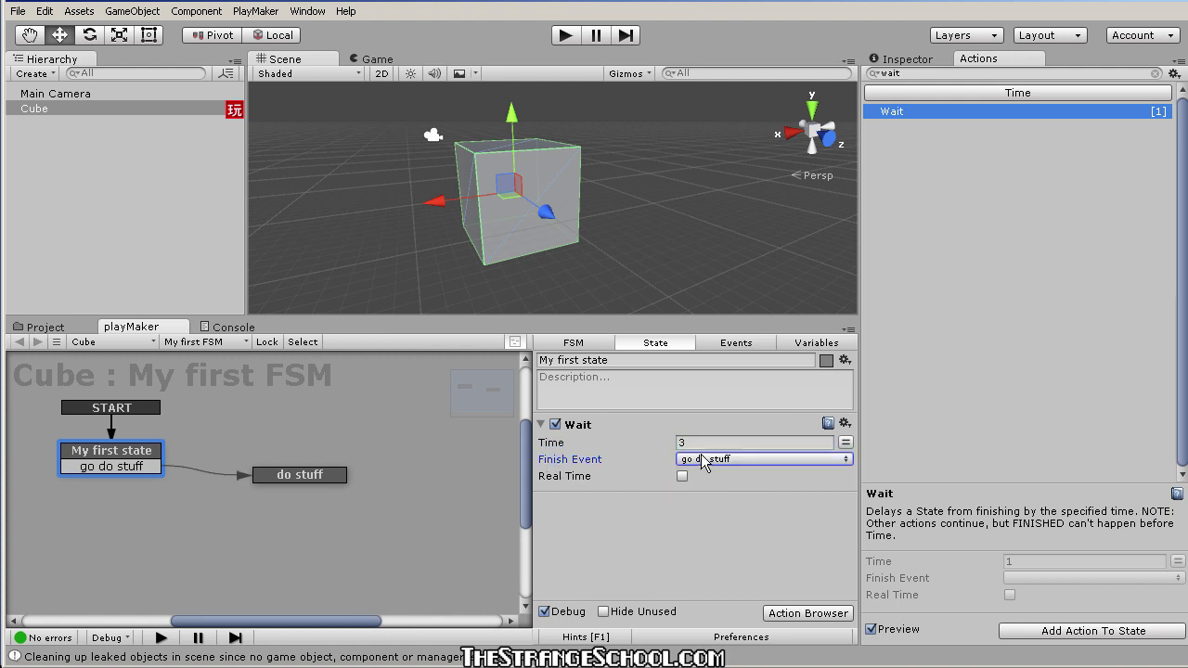
Rearrange My first state and do stuff in the graph, moving do stuff down.
left_click_drag(275, 476, 301, 483)
left_click_drag(139, 450, 176, 456)
left_click(317, 481)
left_click_drag(357, 483, 356, 500)
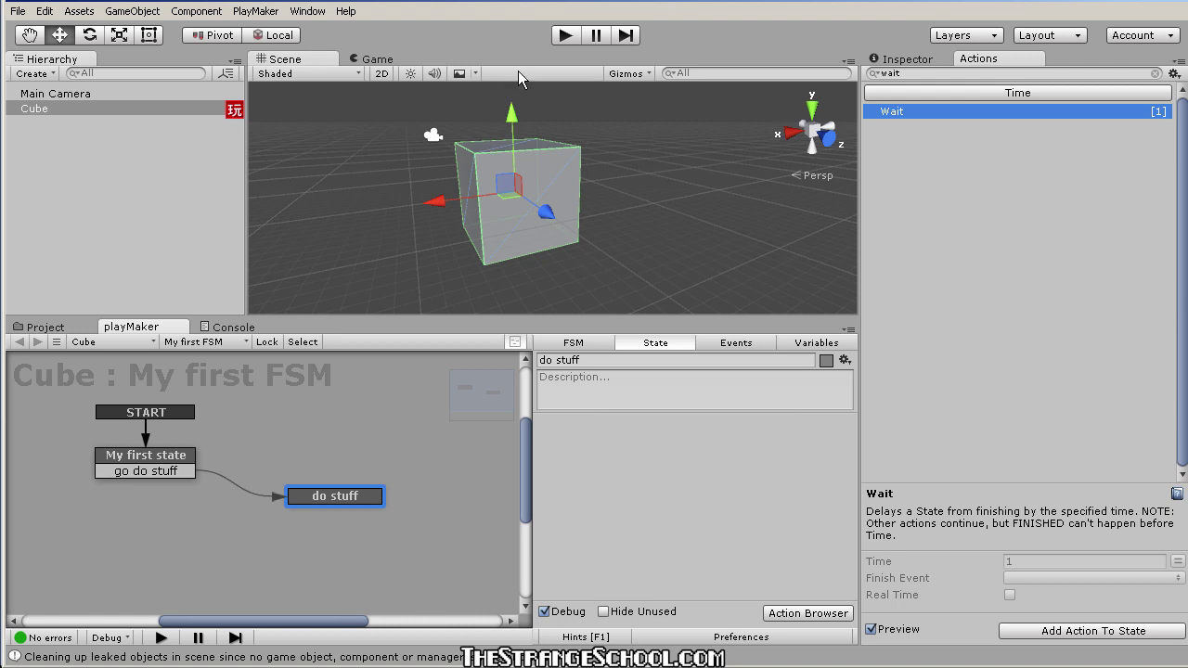
left_click(561, 35)
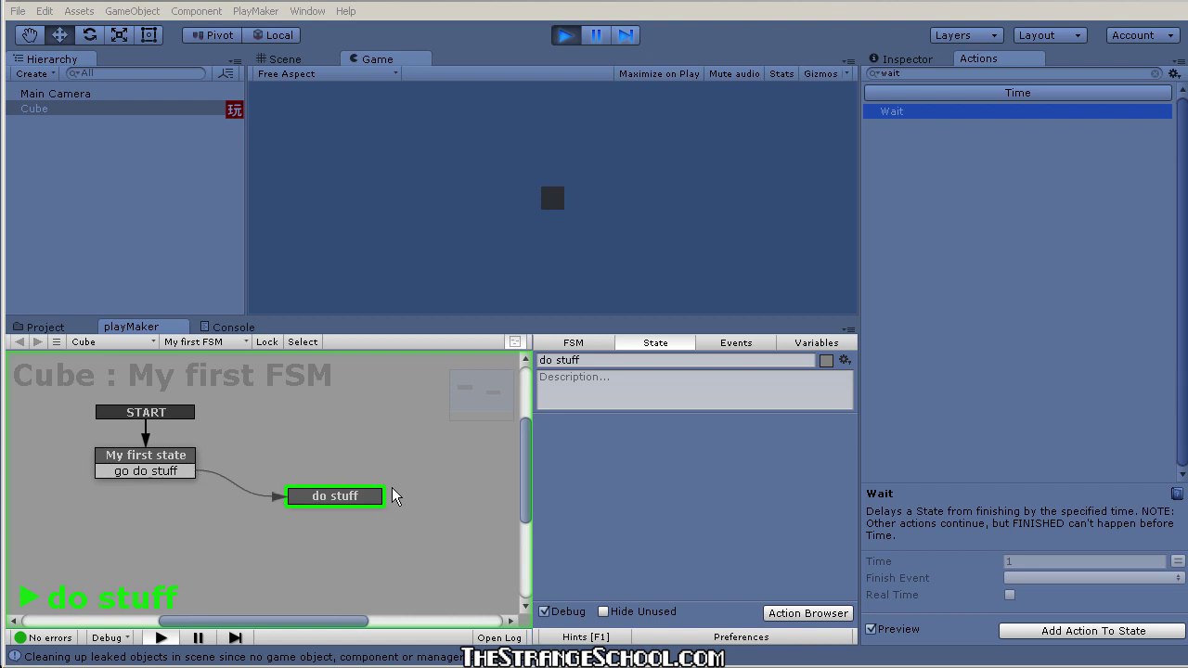
left_click(560, 40)
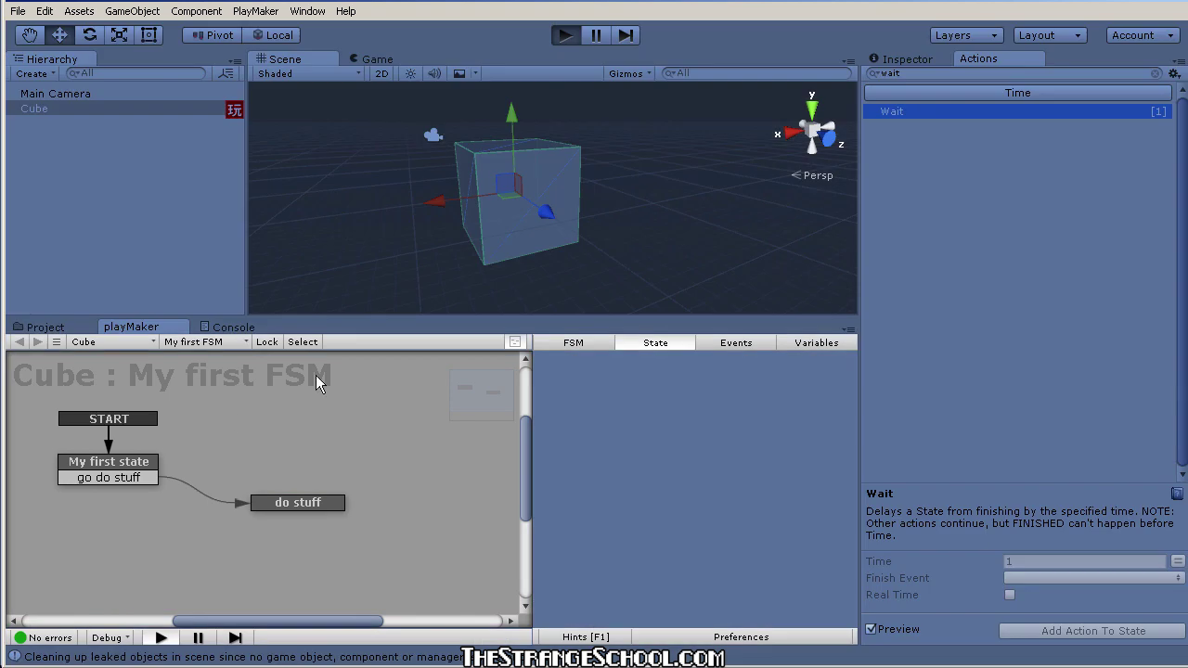
key("ctrl+p")
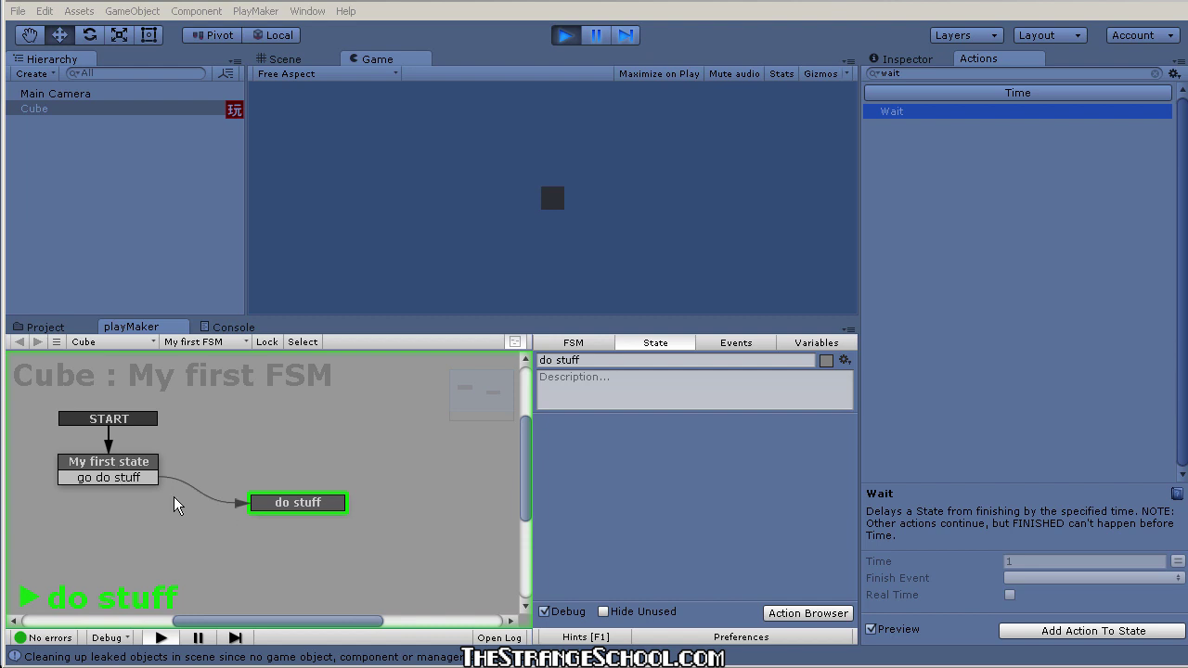
left_click(563, 39)
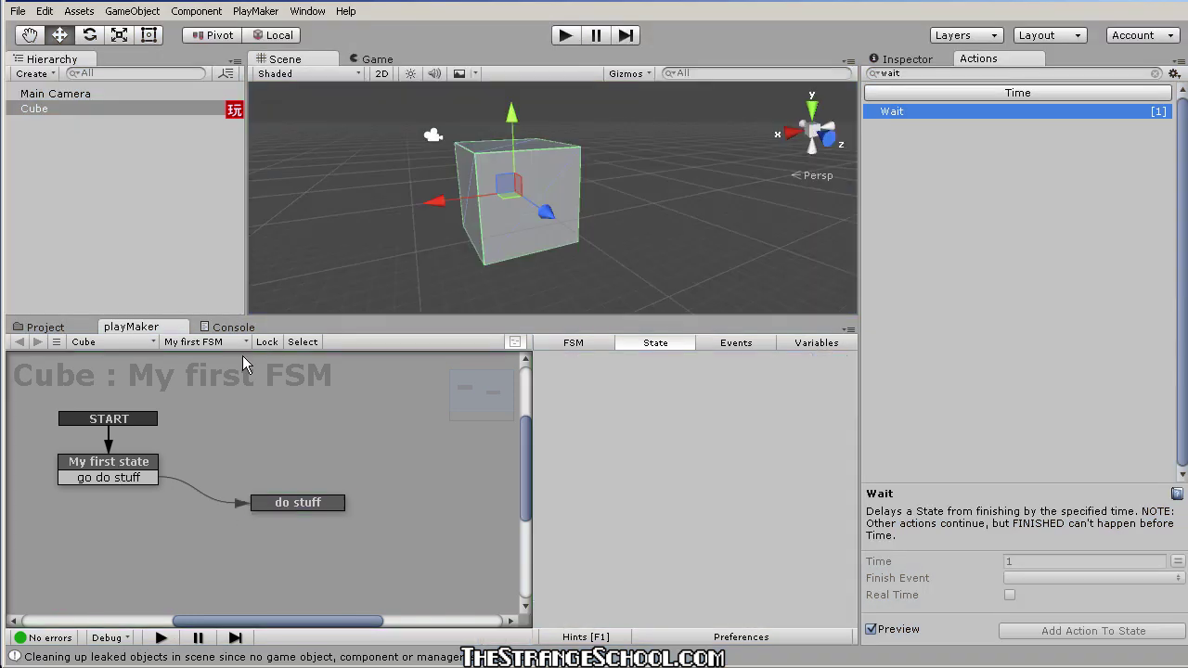